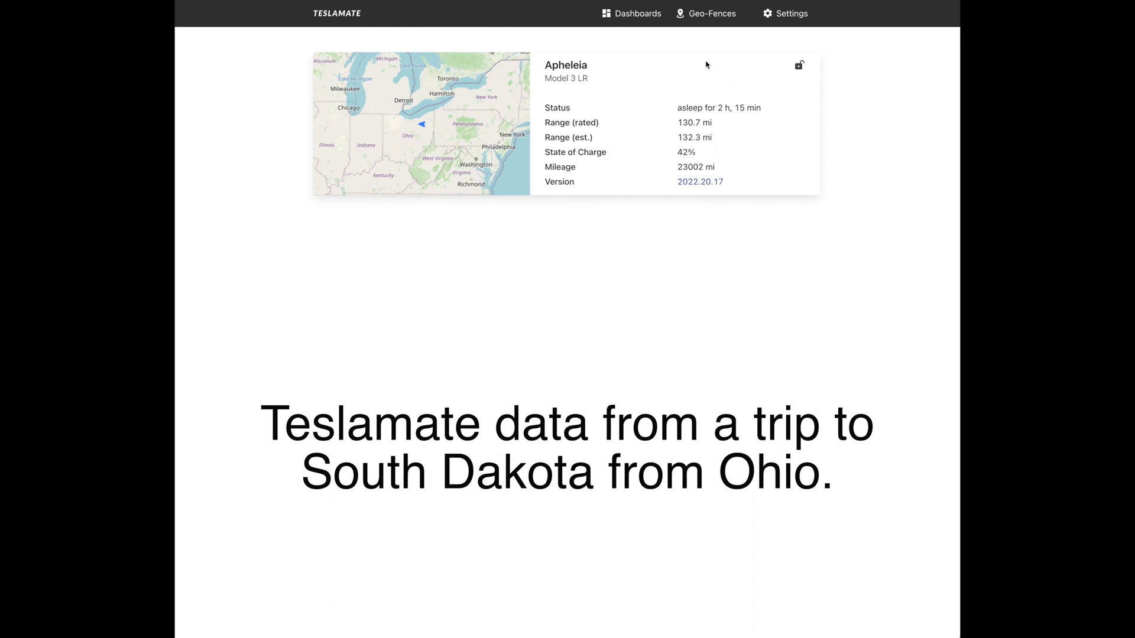
Open the Geo-Fences list in a new tab and edit the BP, Shelby IA geo-fence.
left_click(626, 13)
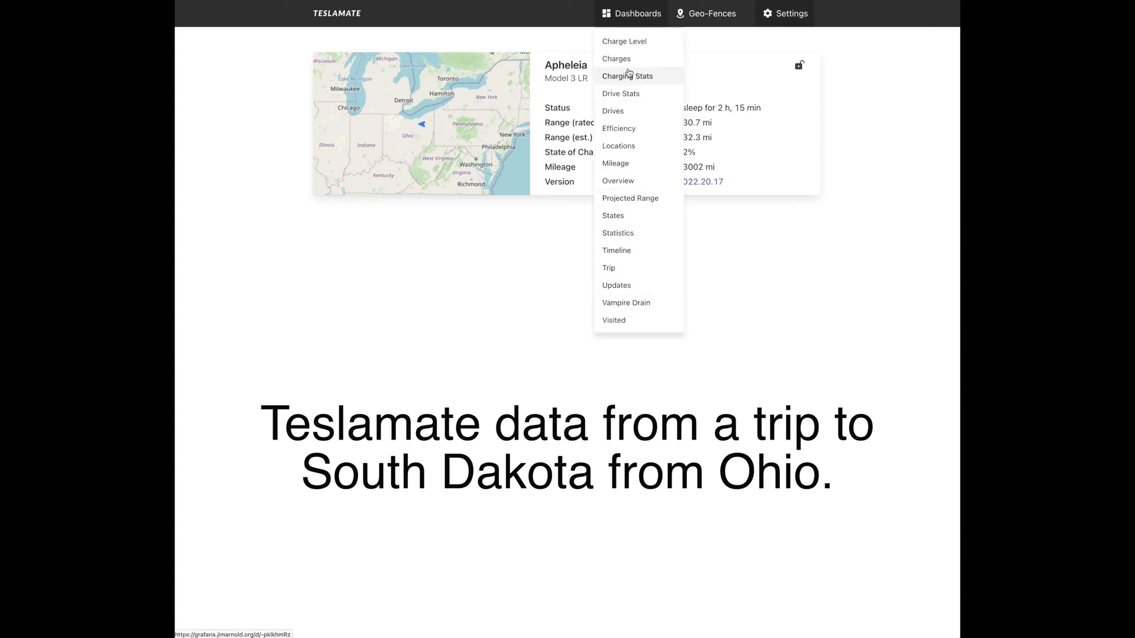
right_click(706, 18)
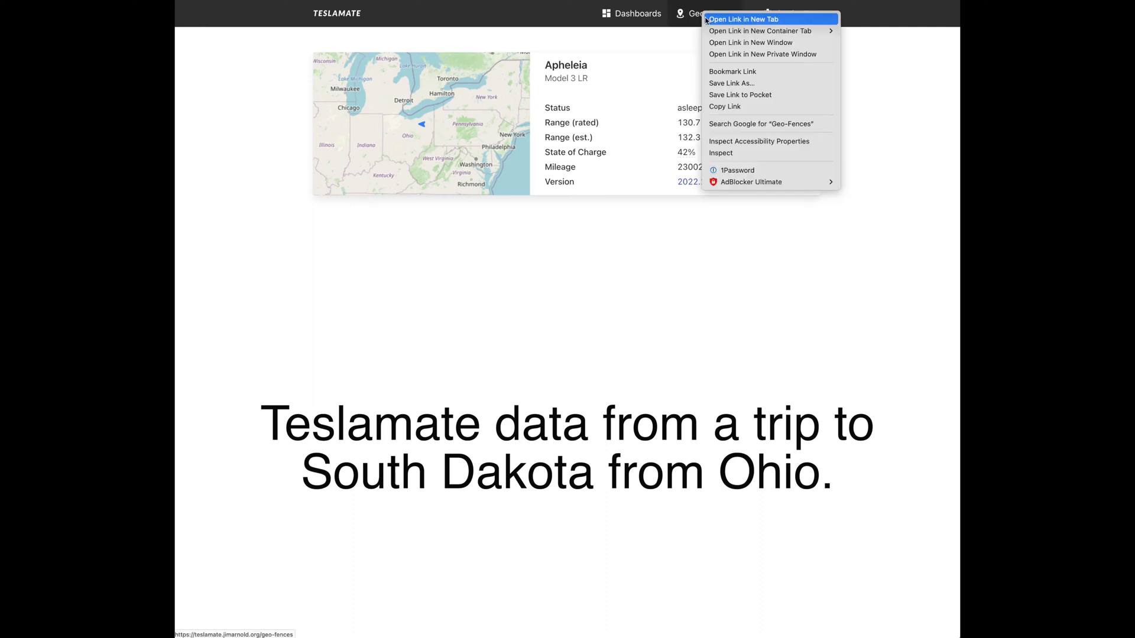
left_click(710, 20)
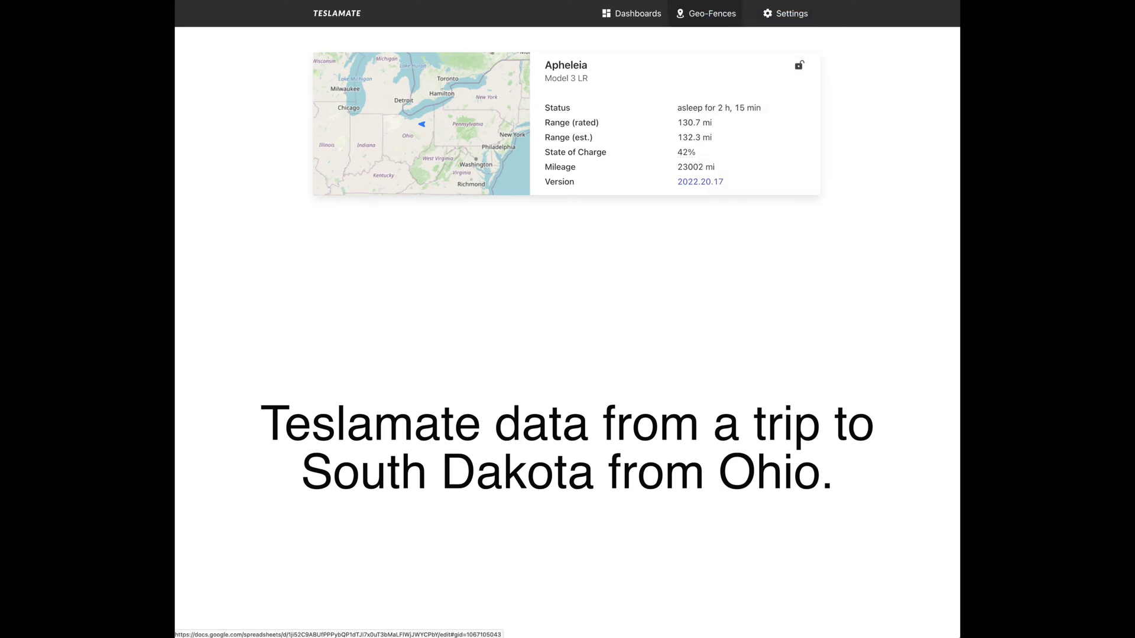
key("ctrl+Tab")
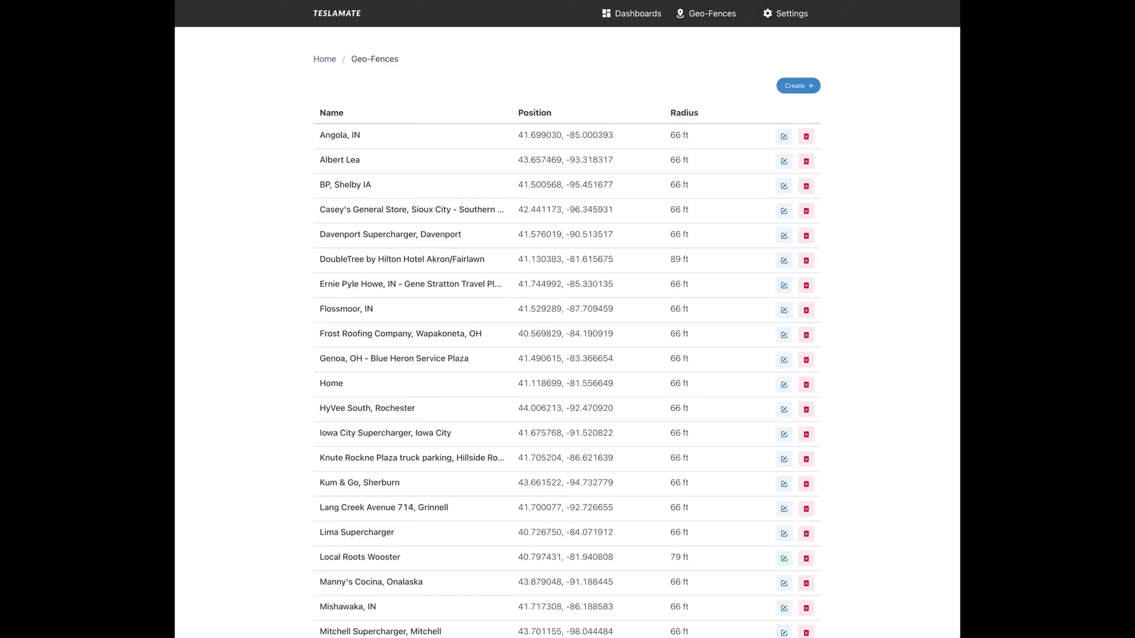
left_click(784, 187)
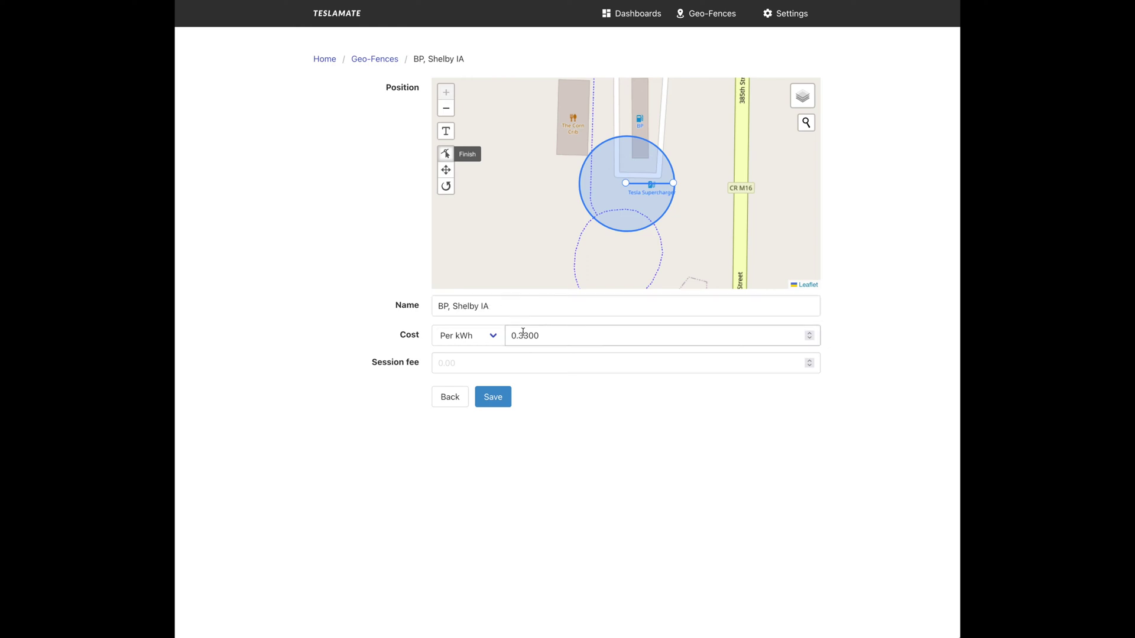
Keep the BP, Shelby IA fence's cost unit as Per kWh at 0.3300.
left_click(496, 337)
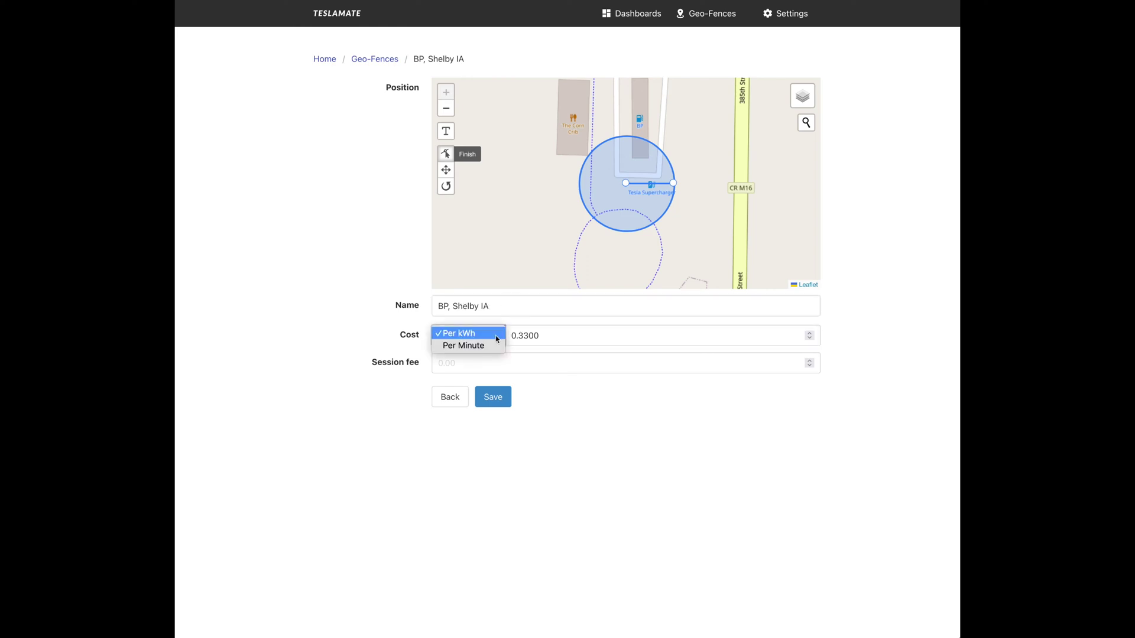
left_click(496, 337)
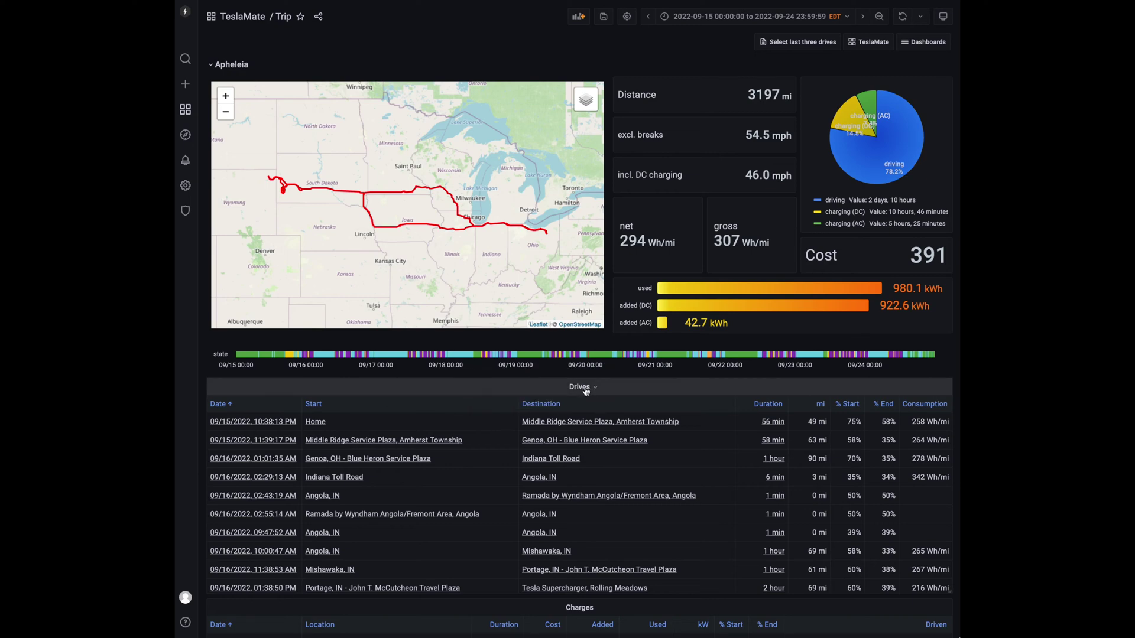
Scroll the Trip dashboard down to the trip's individual drives and charges.
scroll(583, 402, "down", 5)
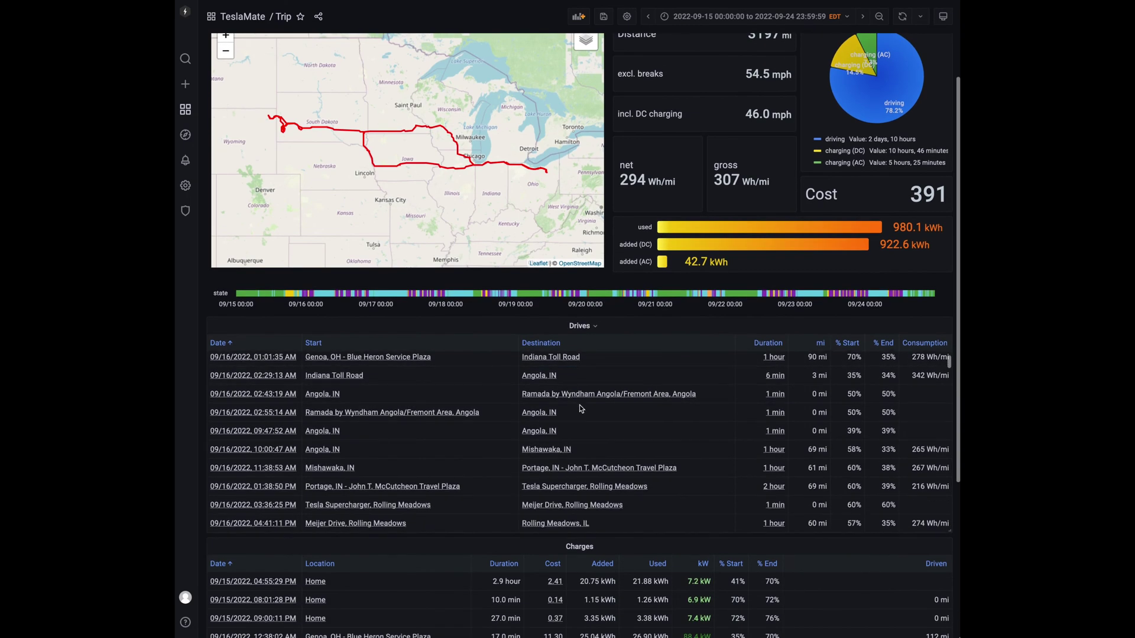
scroll(581, 409, "down", 15)
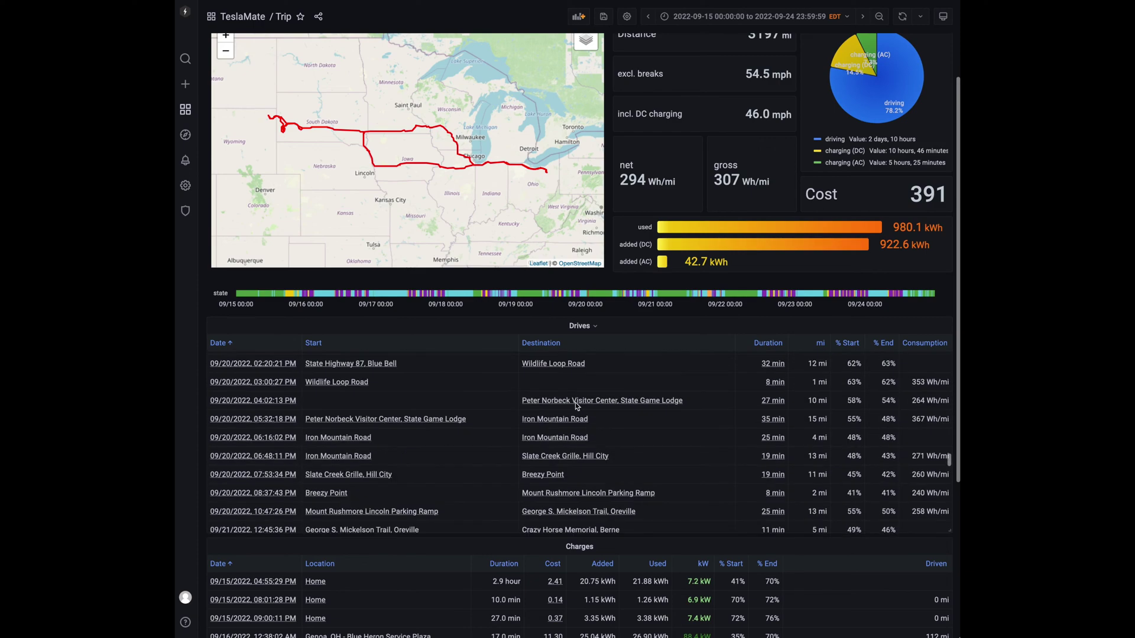
scroll(577, 406, "up", 15)
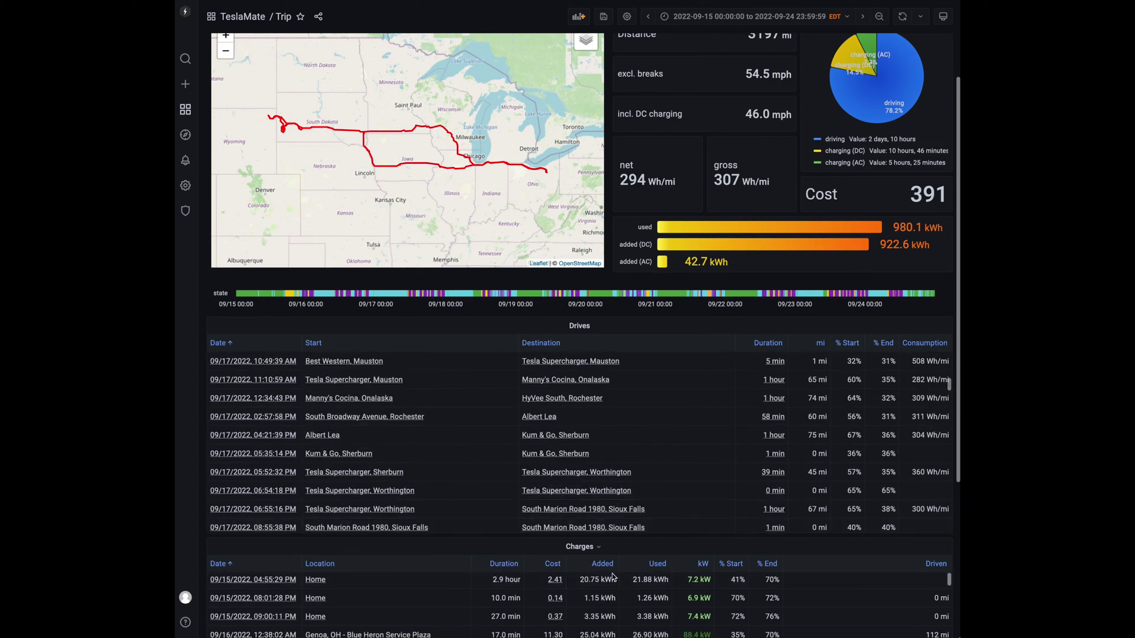
scroll(613, 577, "down", 3)
scroll(635, 470, "down", 5)
scroll(768, 229, "down", 1)
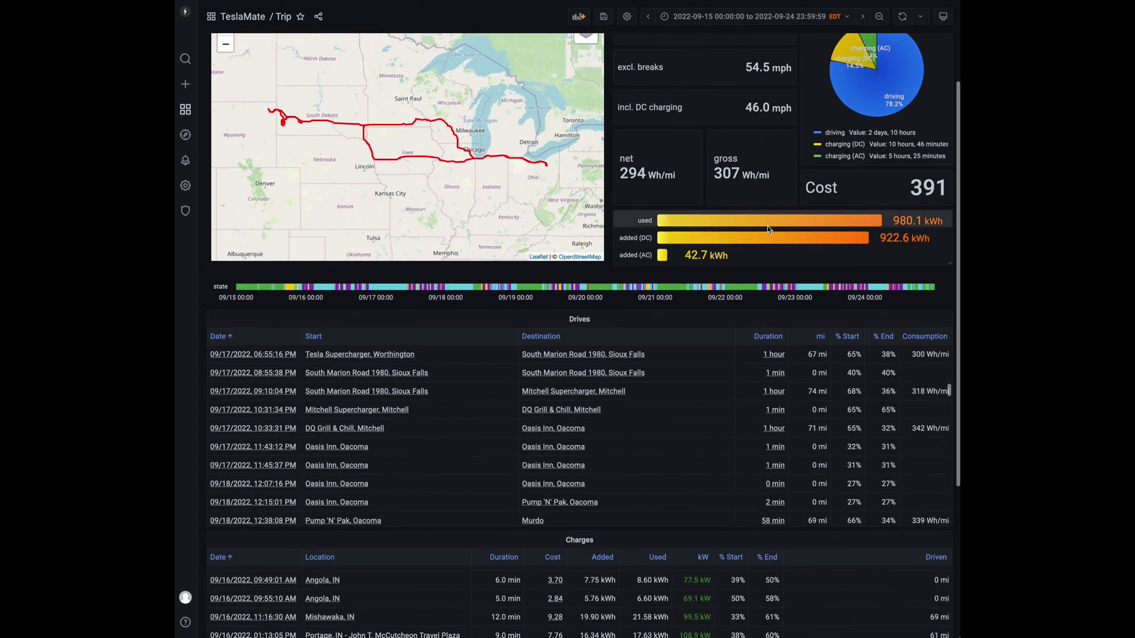
scroll(768, 229, "down", 5)
scroll(635, 399, "down", 2)
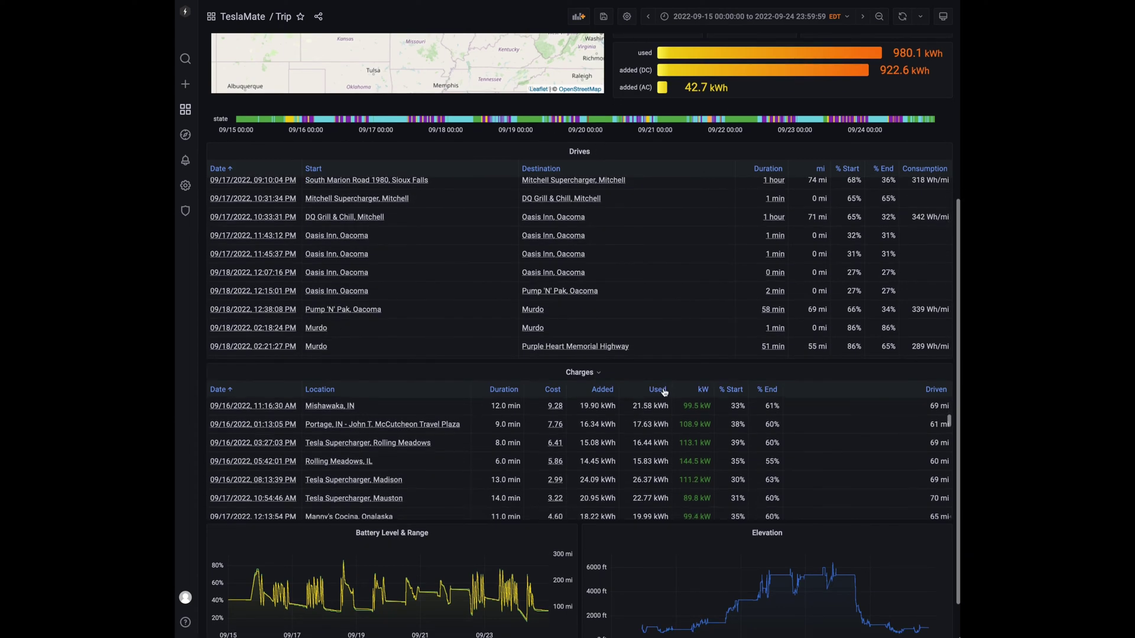
scroll(684, 246, "down", 1)
scroll(691, 130, "down", 2)
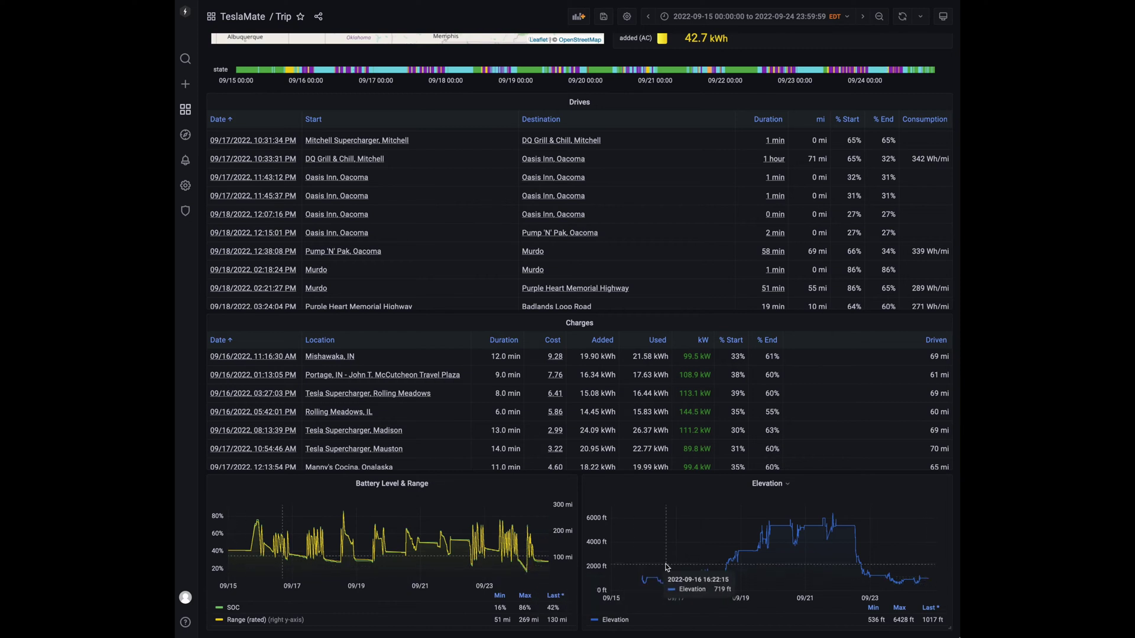
scroll(561, 413, "up", 5)
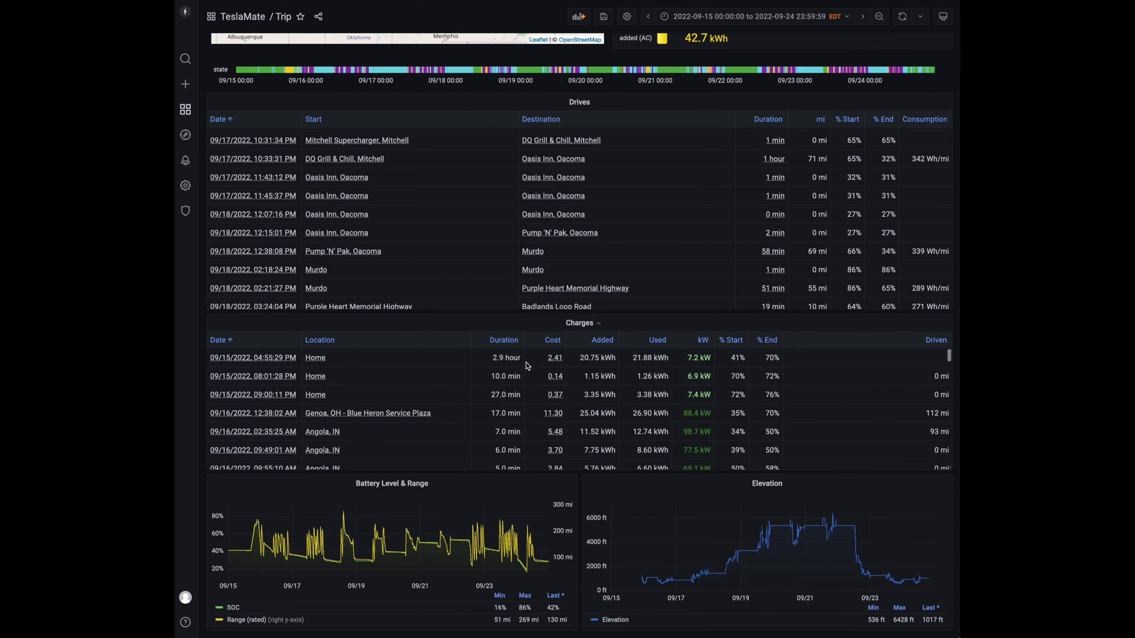
scroll(541, 281, "up", 5)
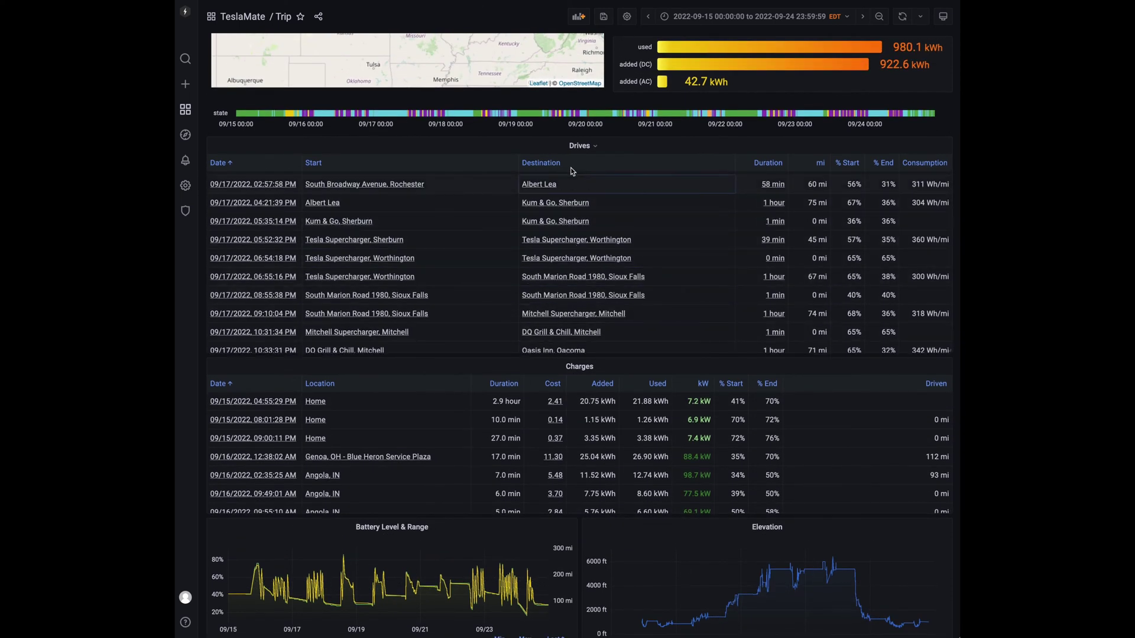
Open the full Charges dashboard for the trip, showing 965 kWh added and cost 390.88.
left_click(579, 367)
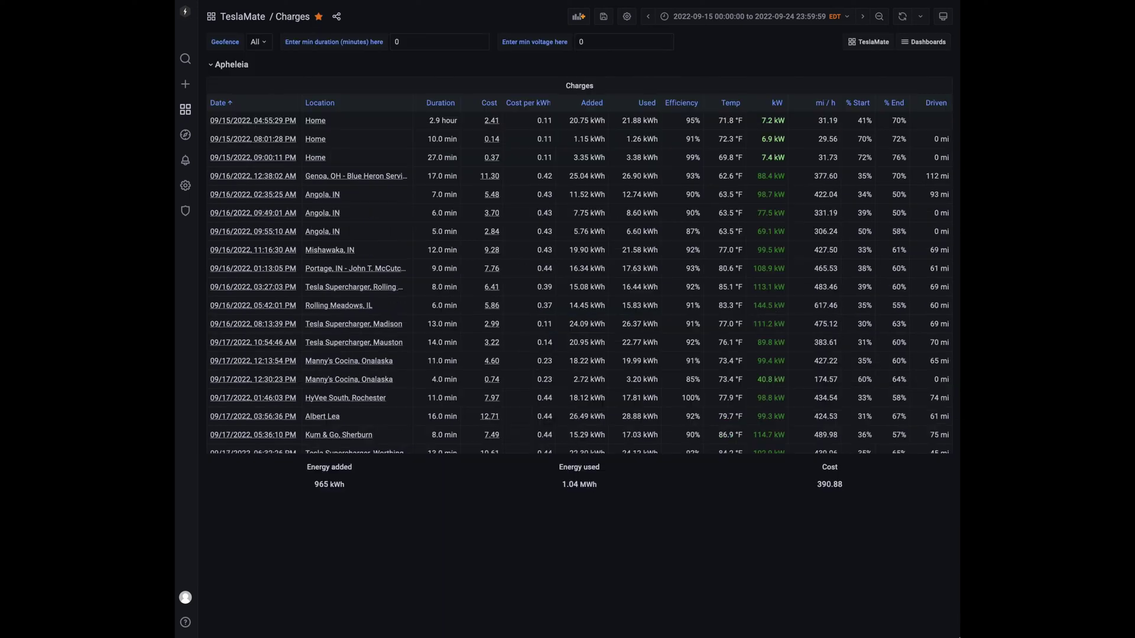
scroll(556, 183, "down", 10)
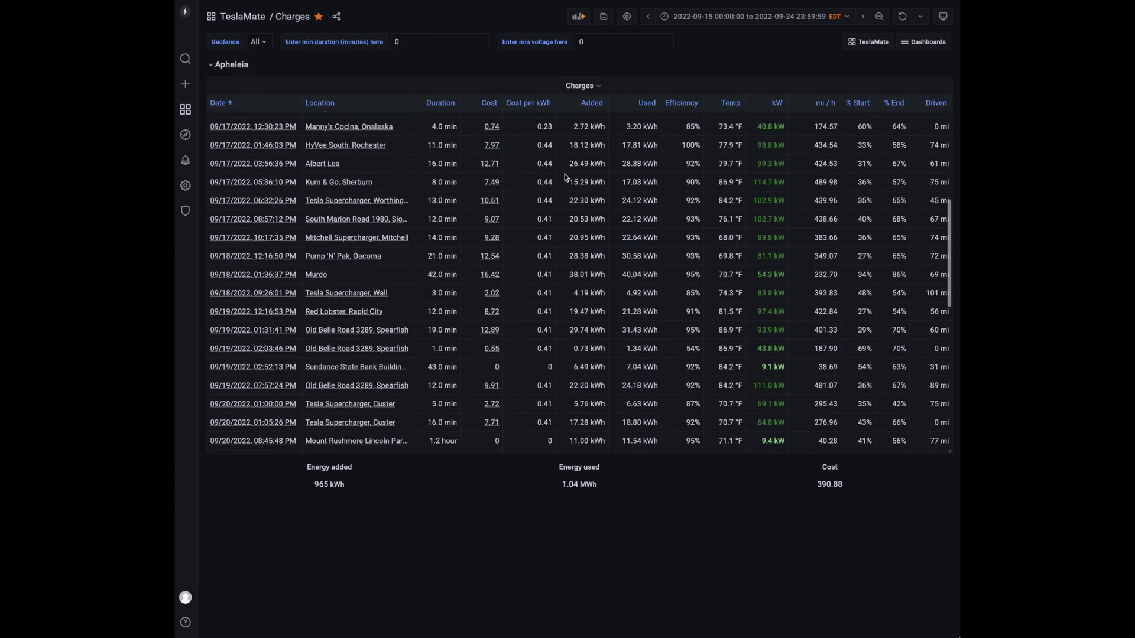
scroll(565, 179, "up", 10)
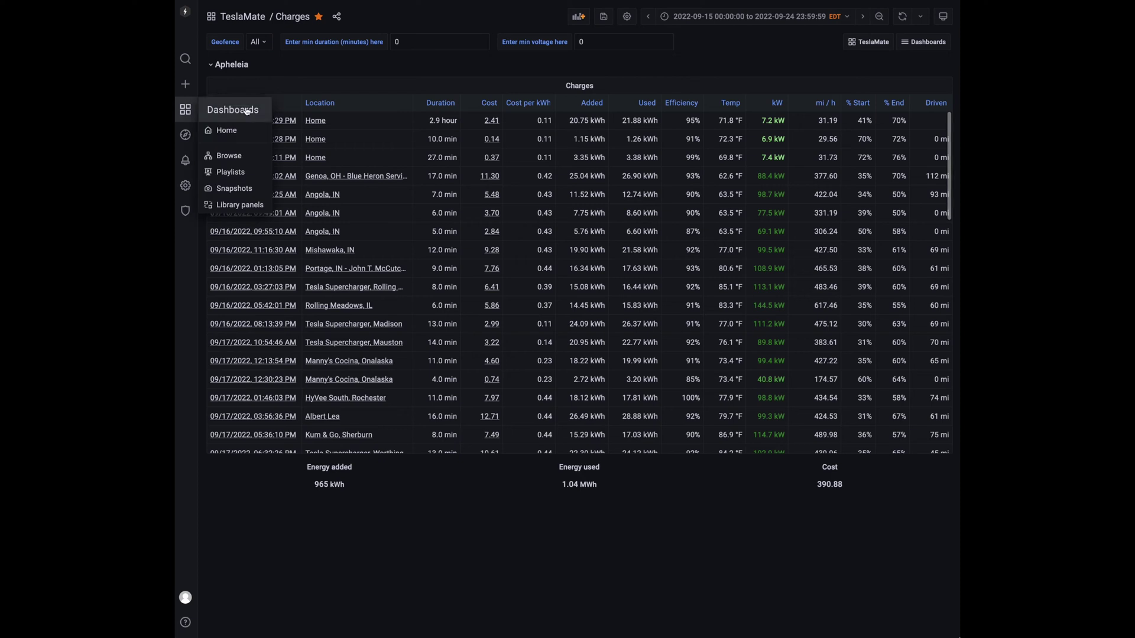
Toggle the Date sort back to oldest first and bring up the Genoa location's link options.
left_click(222, 103)
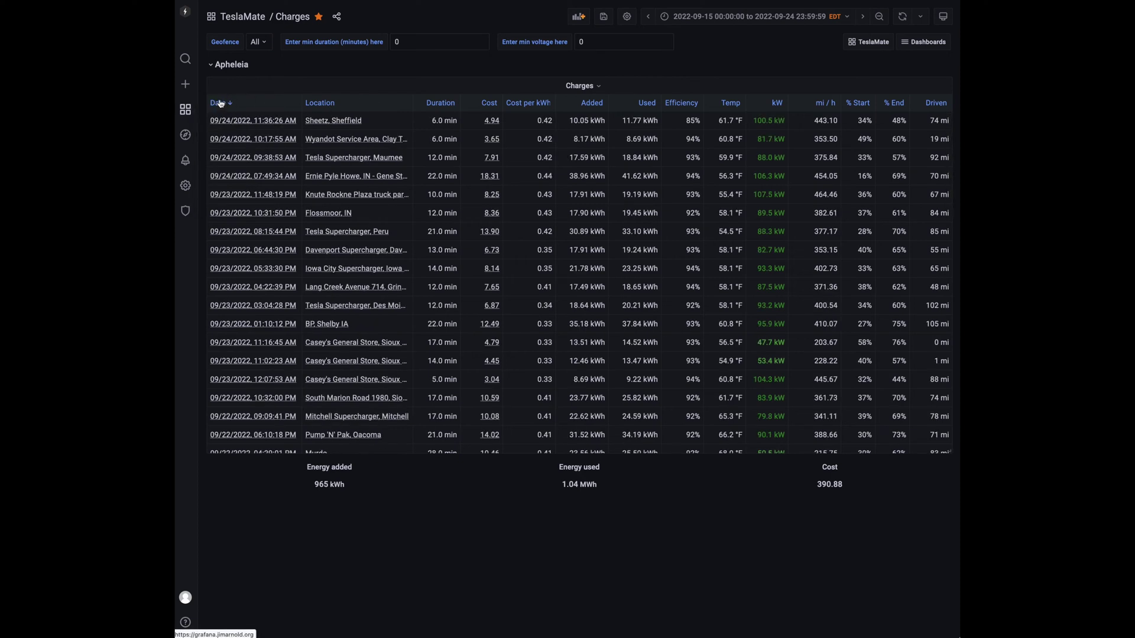
left_click(220, 104)
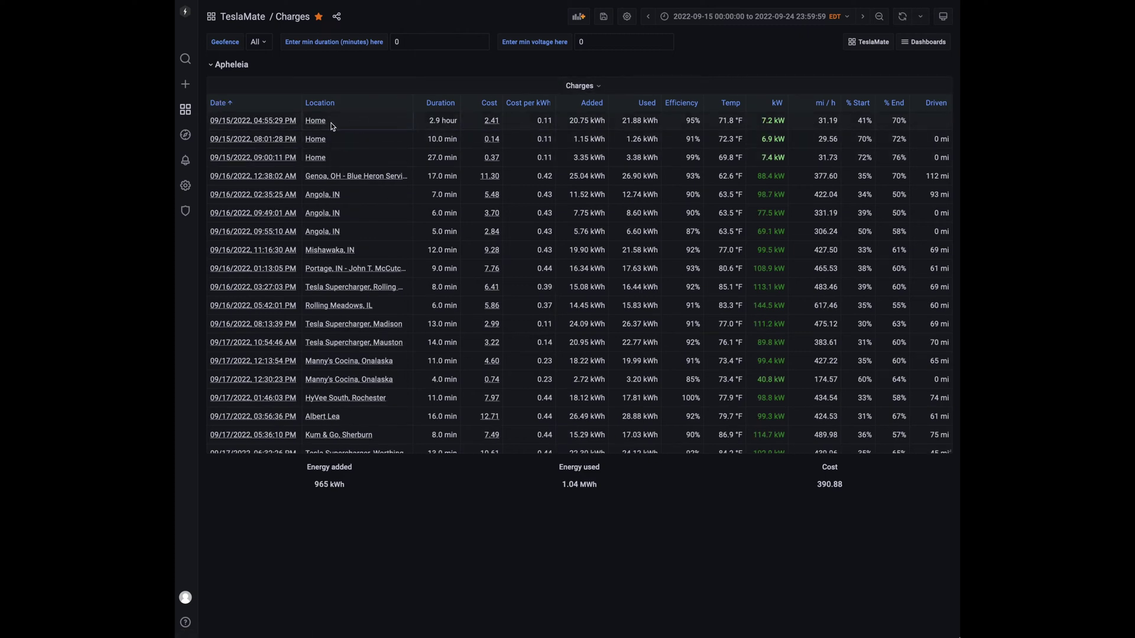
right_click(333, 178)
left_click(349, 181)
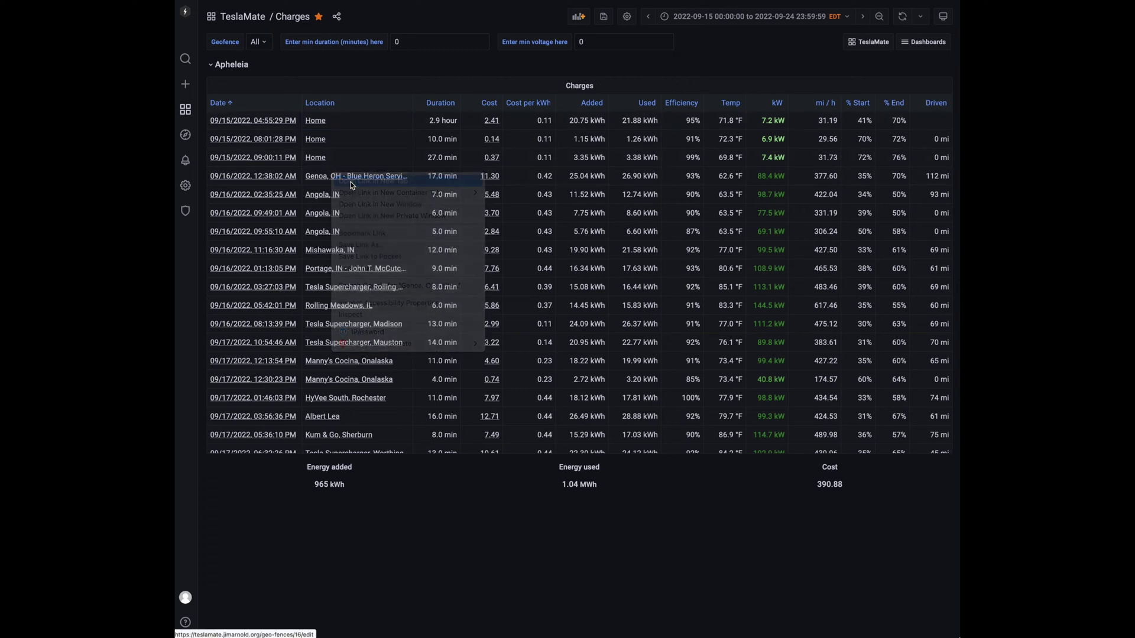
key("ctrl+Tab")
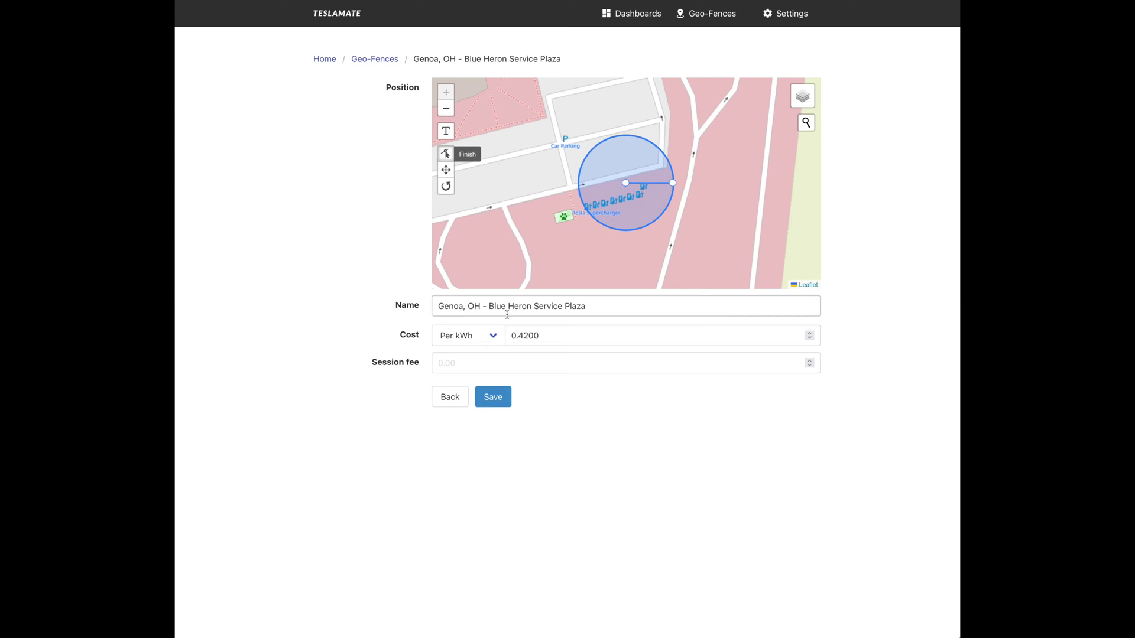
left_click(518, 334)
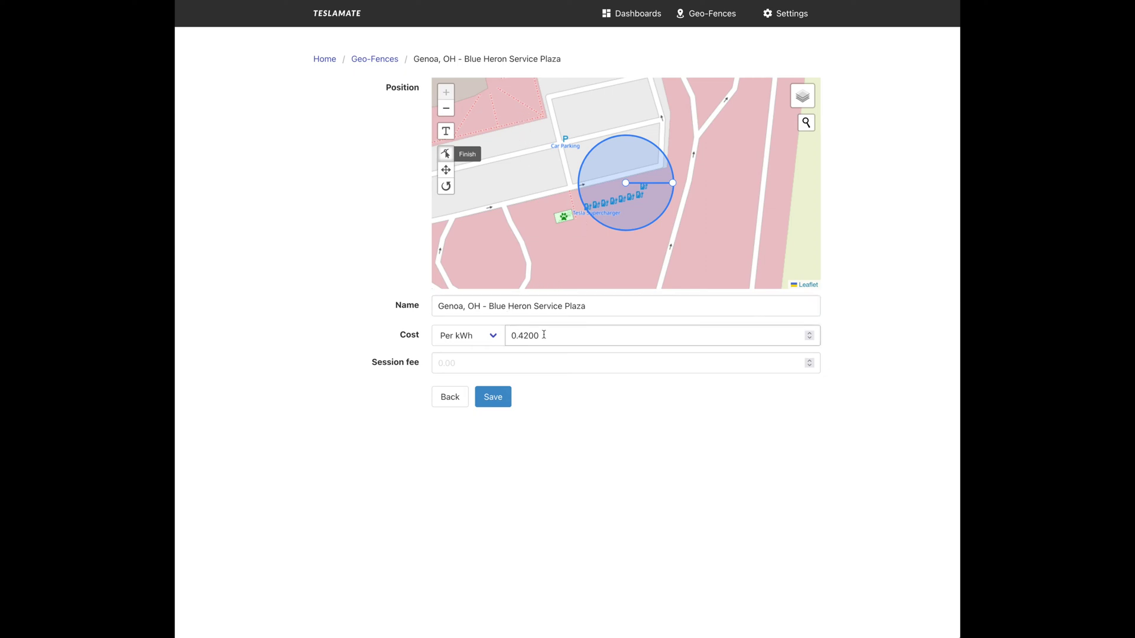
scroll(627, 185, "down", 5)
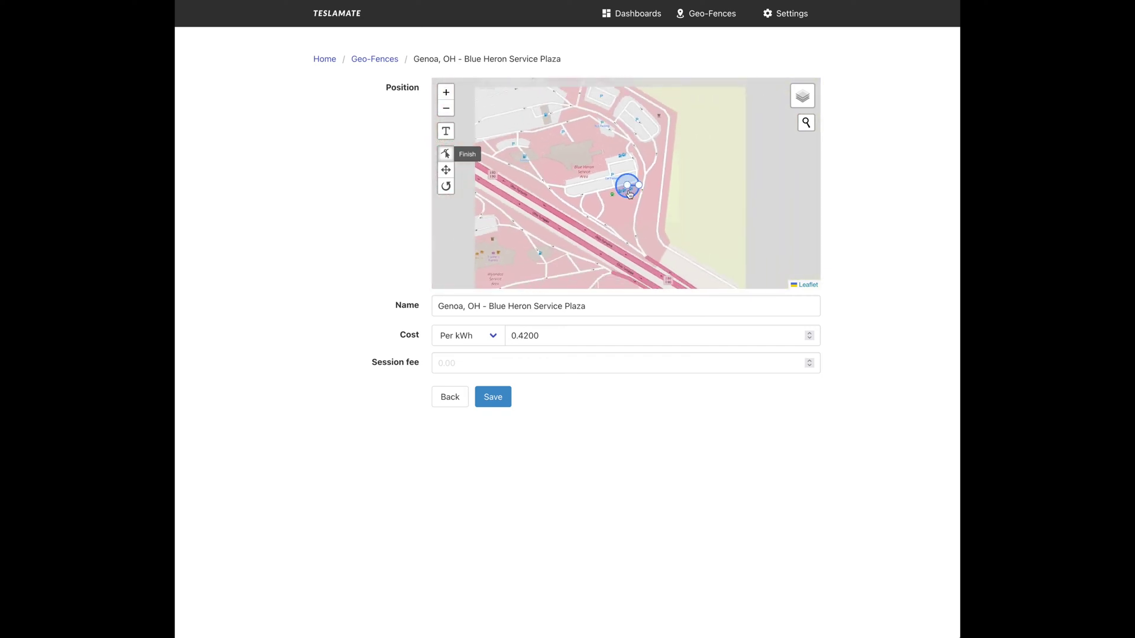
scroll(621, 189, "up", 5)
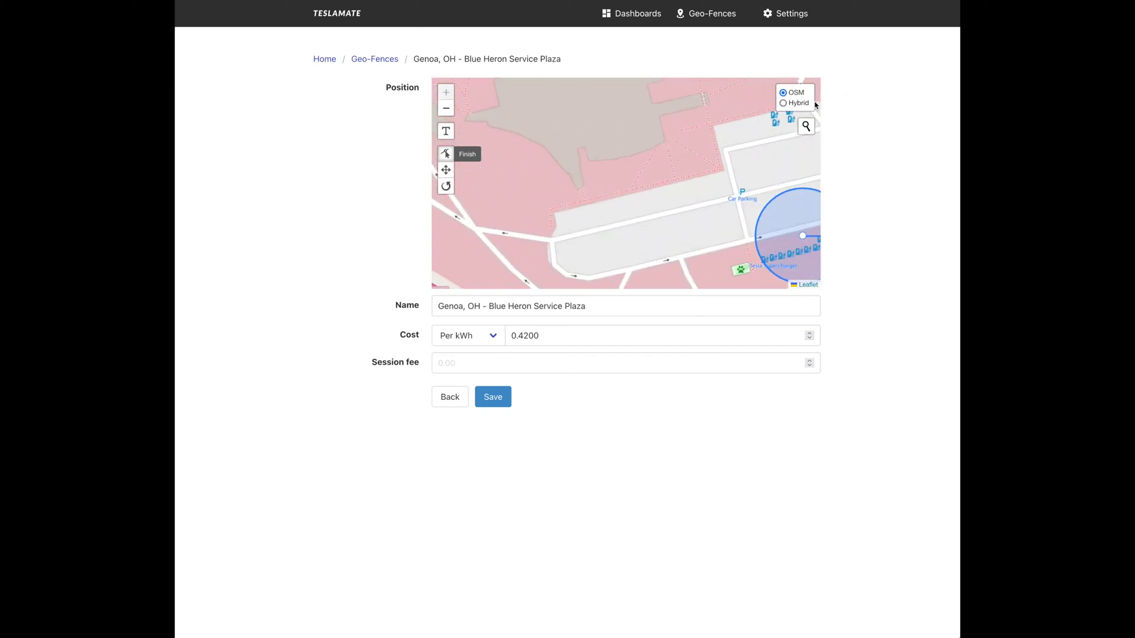
left_click(807, 103)
left_click_drag(798, 112, 670, 103)
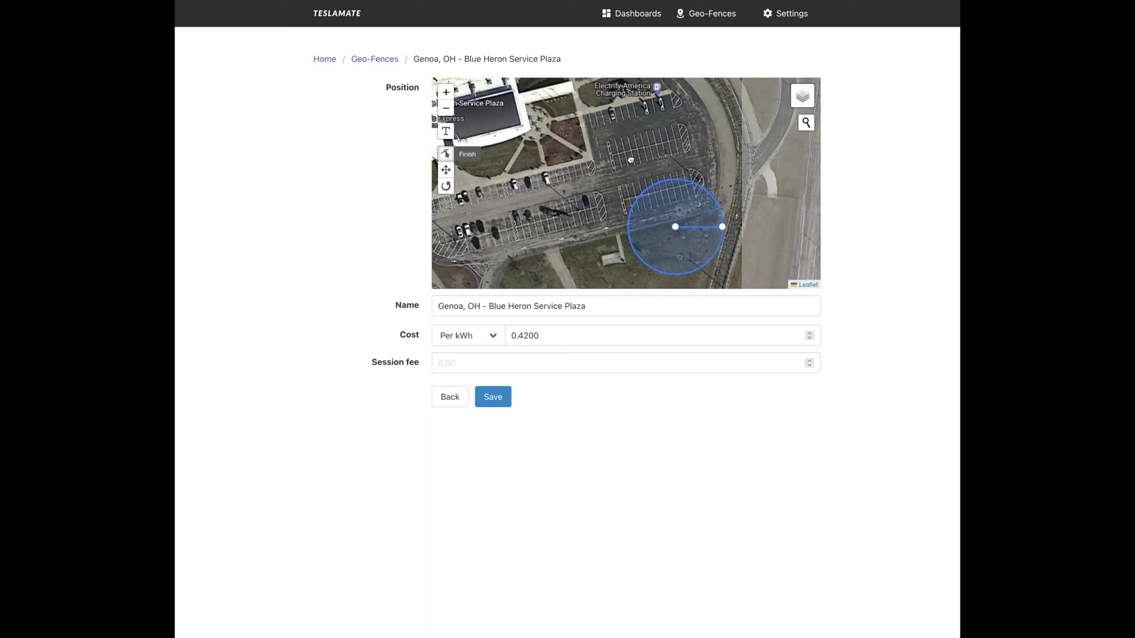
left_click(785, 94)
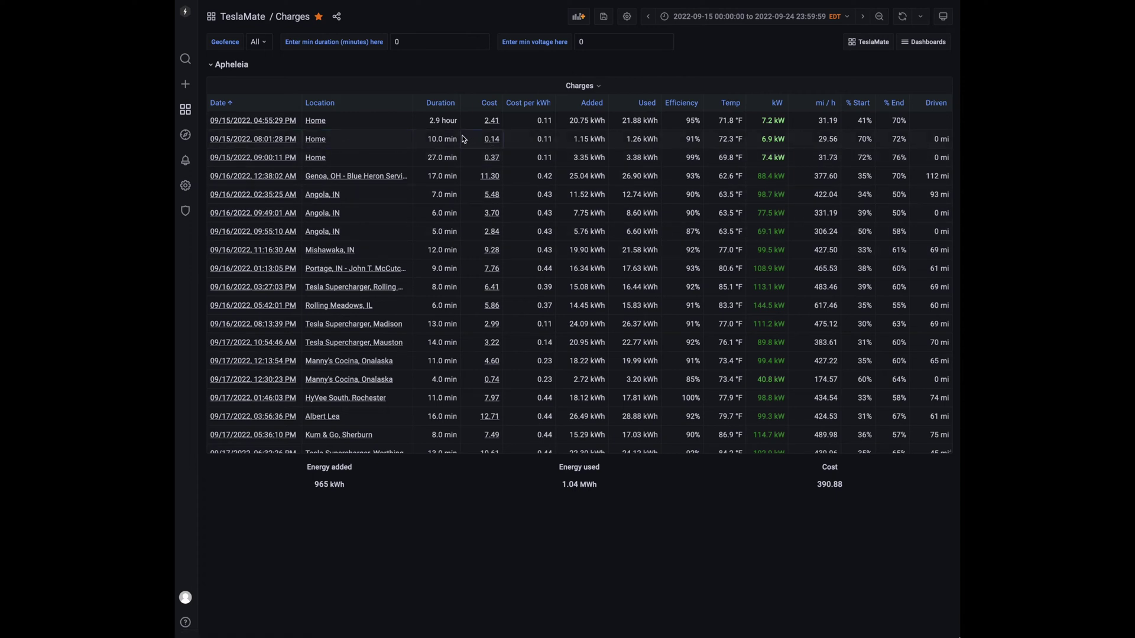
View the Genoa charge's 11.30 cost page in a new tab, then close it.
right_click(489, 176)
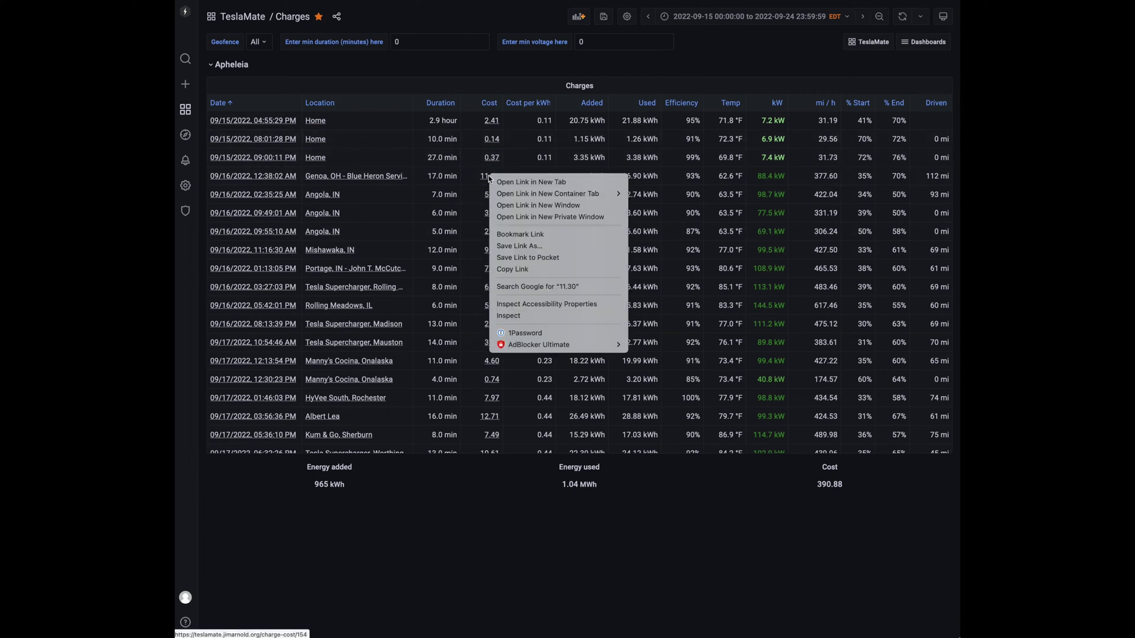
left_click(531, 182)
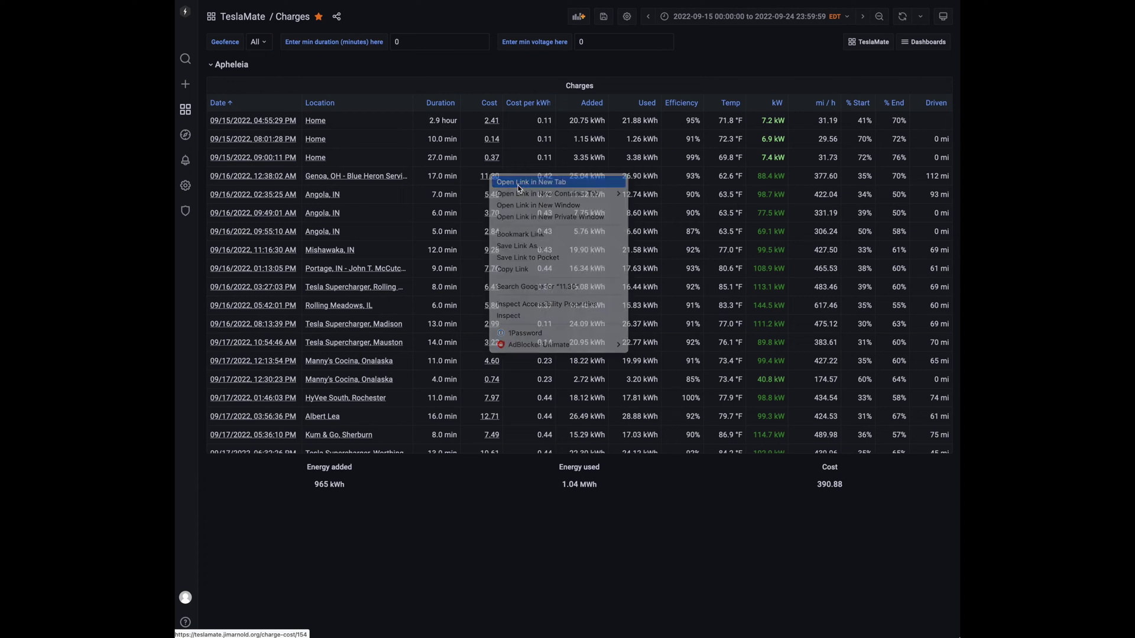
key("ctrl+Tab")
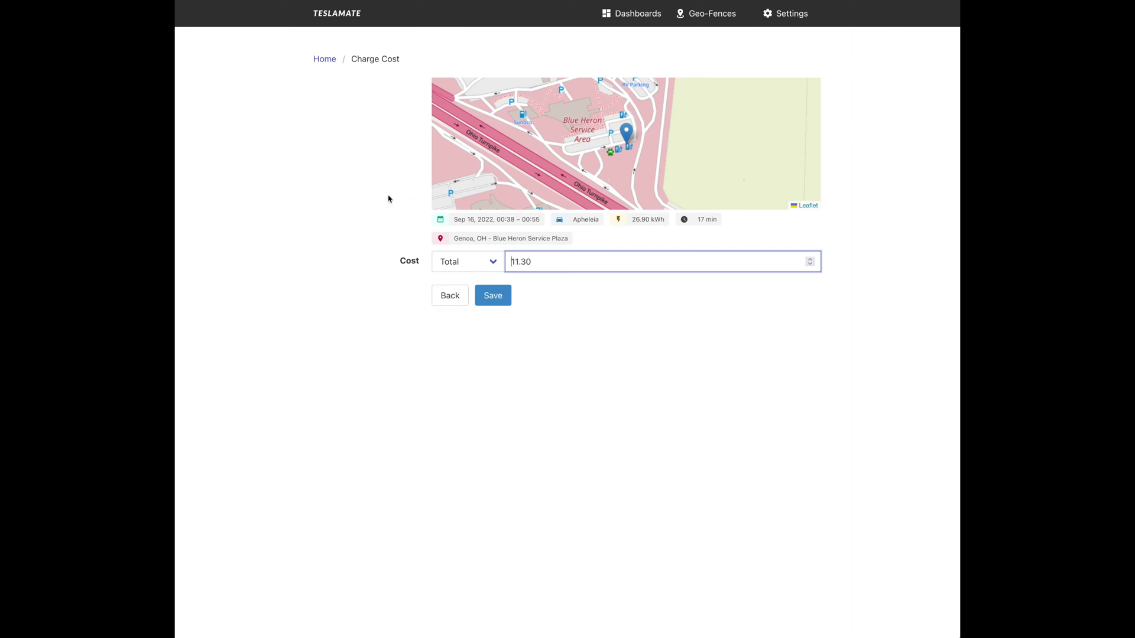
key("ctrl+w")
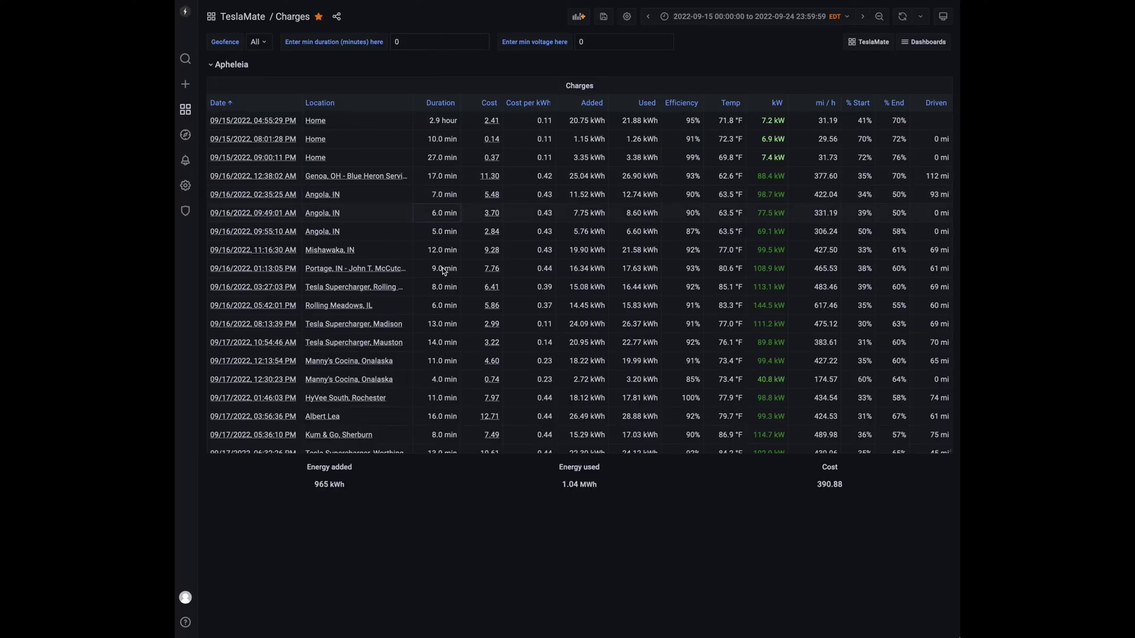
Scroll the Charges table down to the 09/20 Custer through 09/23 Peru charges.
scroll(447, 275, "down", 3)
scroll(449, 281, "up", 3)
scroll(545, 245, "down", 5)
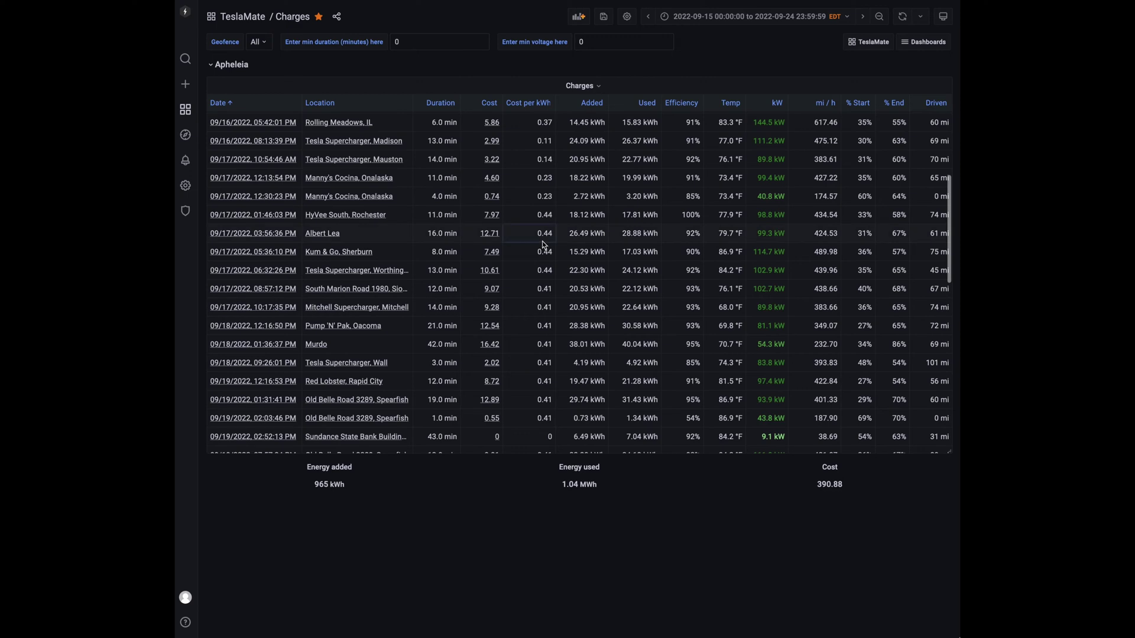
scroll(545, 246, "down", 5)
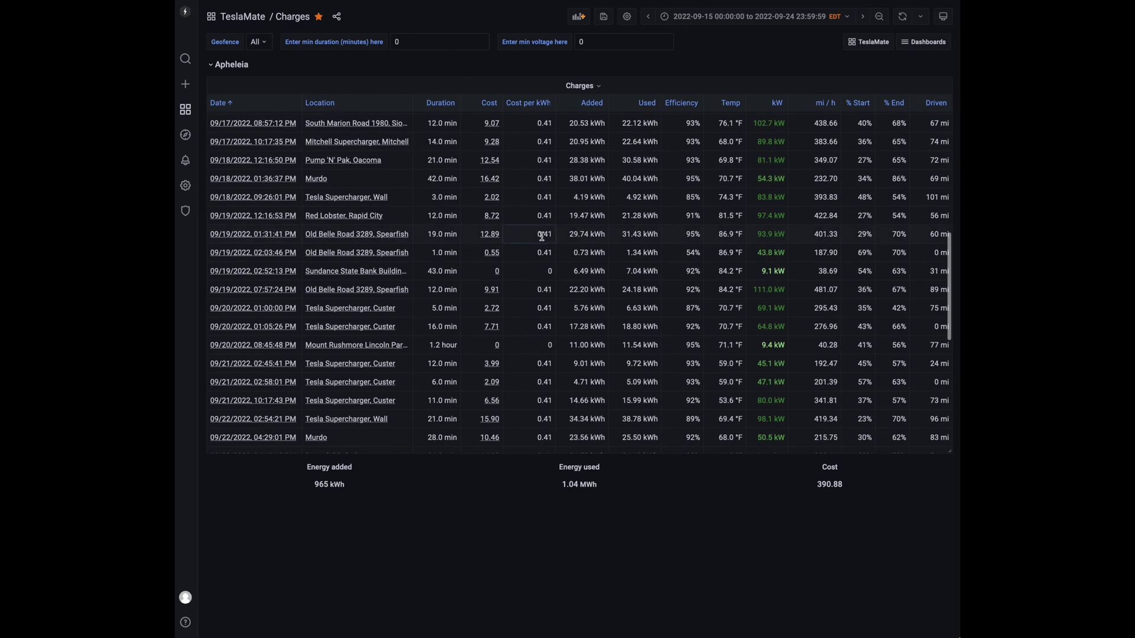
scroll(542, 237, "down", 2)
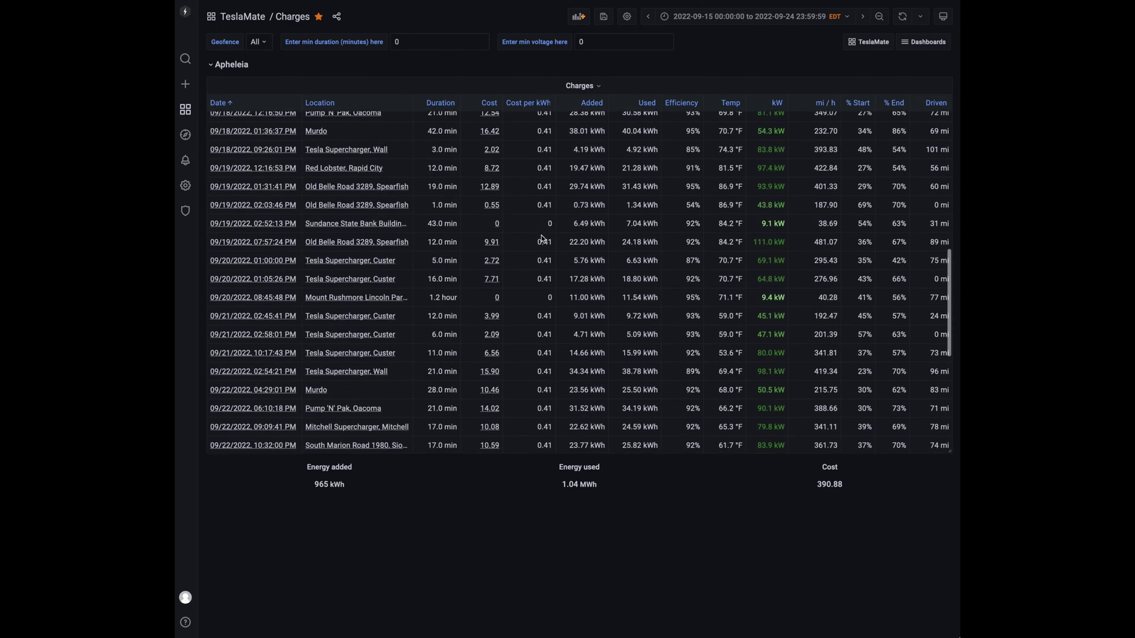
scroll(542, 238, "down", 5)
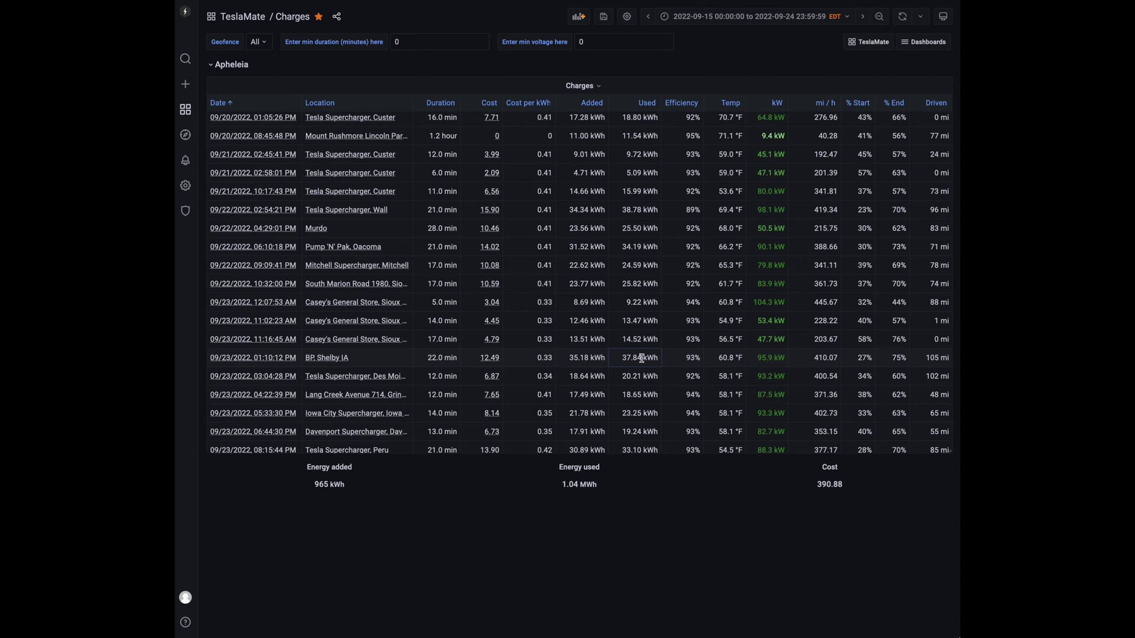
left_click_drag(625, 357, 635, 357)
scroll(516, 339, "down", 1)
scroll(514, 325, "up", 2)
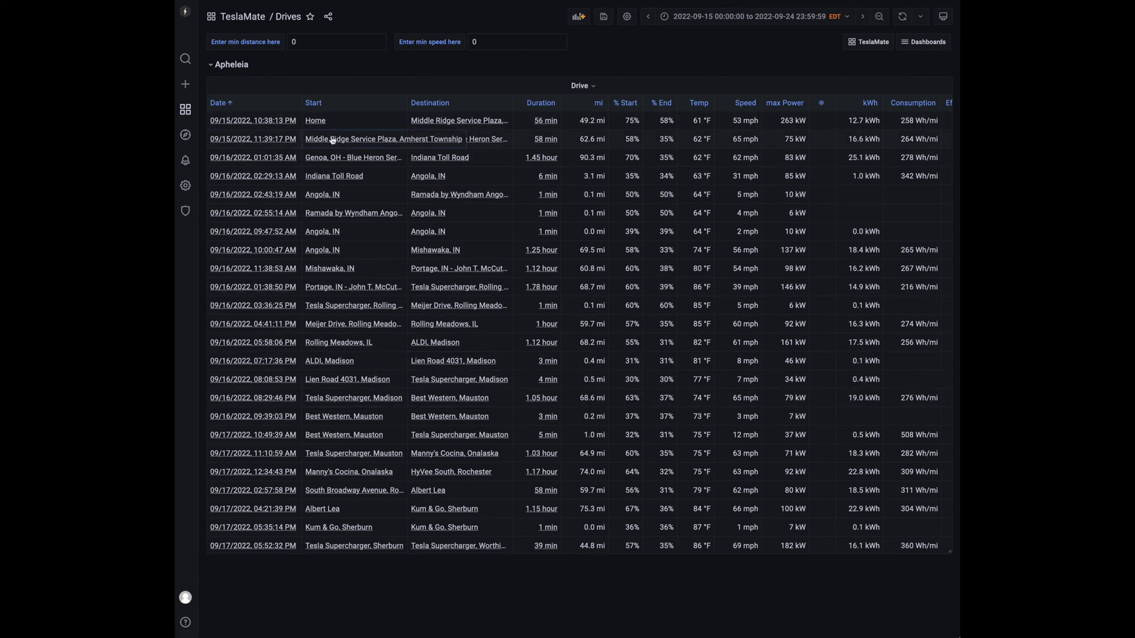
Scroll the Drives table to 09/19 and open the 12:30 PM Red Lobster drive in a new tab.
scroll(367, 185, "down", 10)
scroll(370, 146, "down", 10)
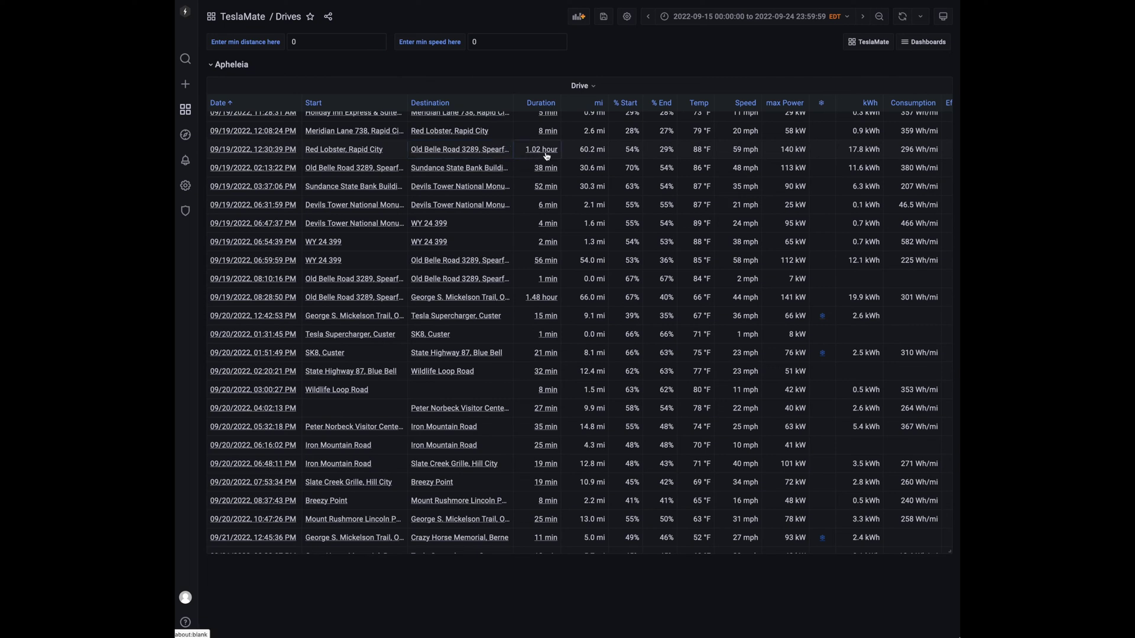
right_click(281, 154)
left_click(308, 158)
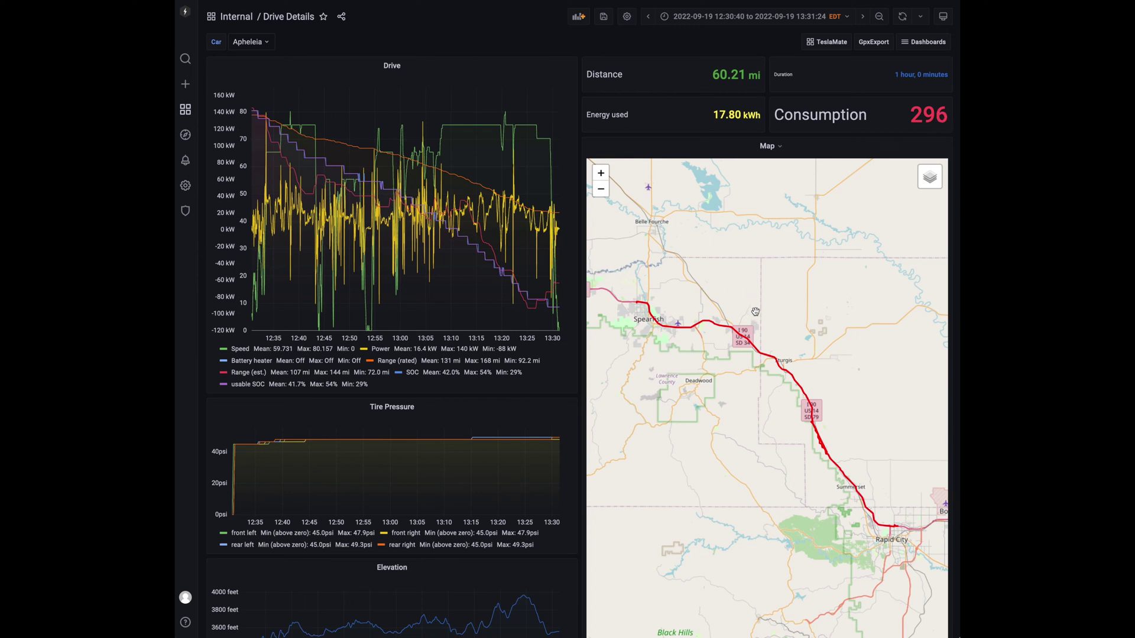
Scroll through the Drive Details for the 60.21 mi Rapid City–Spearfish drive.
scroll(754, 307, "down", 2)
scroll(755, 305, "down", 2)
scroll(686, 155, "down", 1)
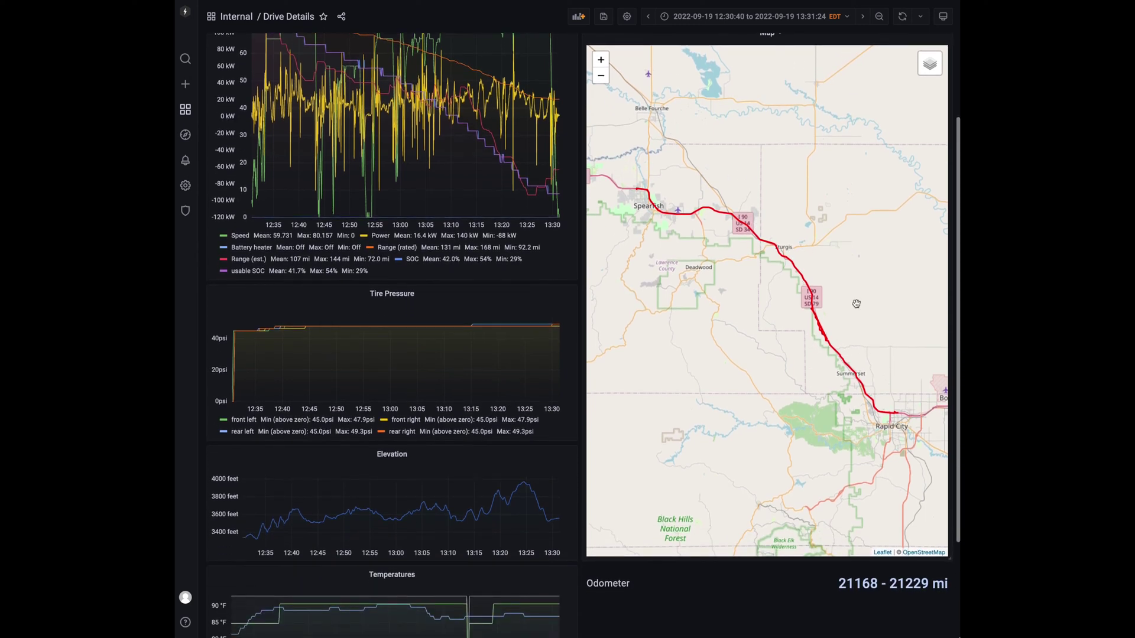
scroll(685, 155, "down", 1)
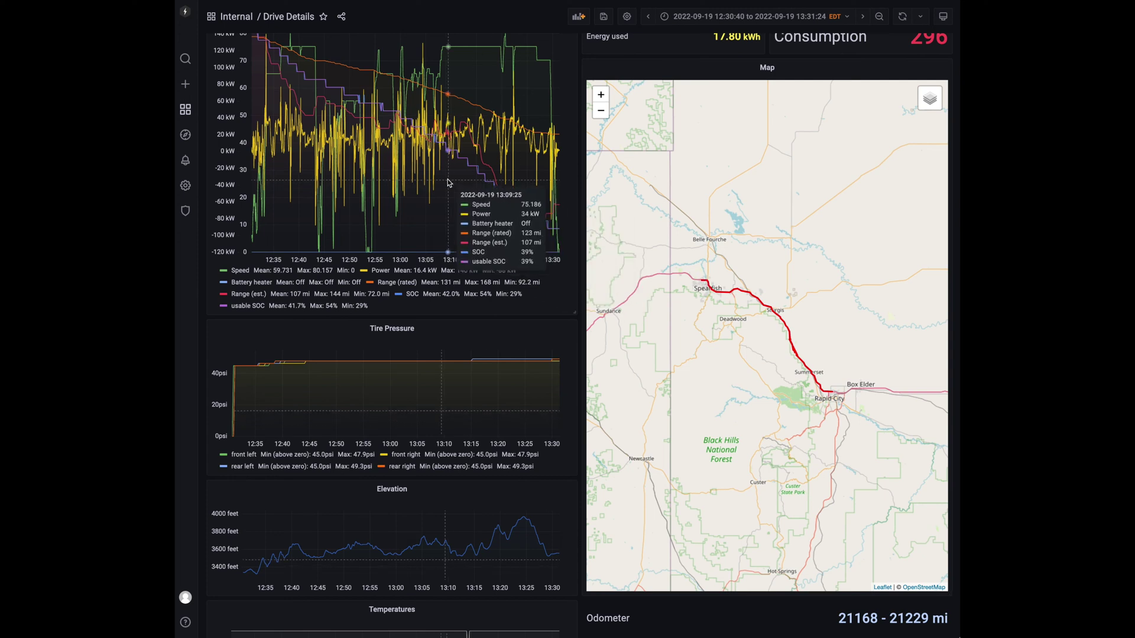
scroll(444, 177, "up", 2)
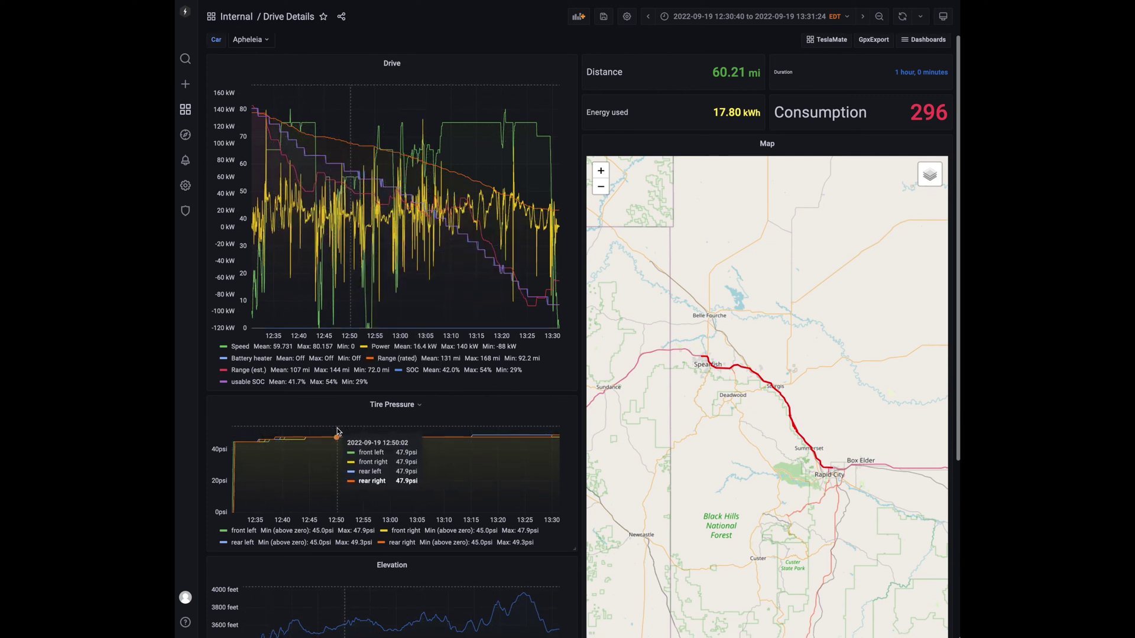
scroll(363, 417, "down", 1)
scroll(379, 419, "down", 3)
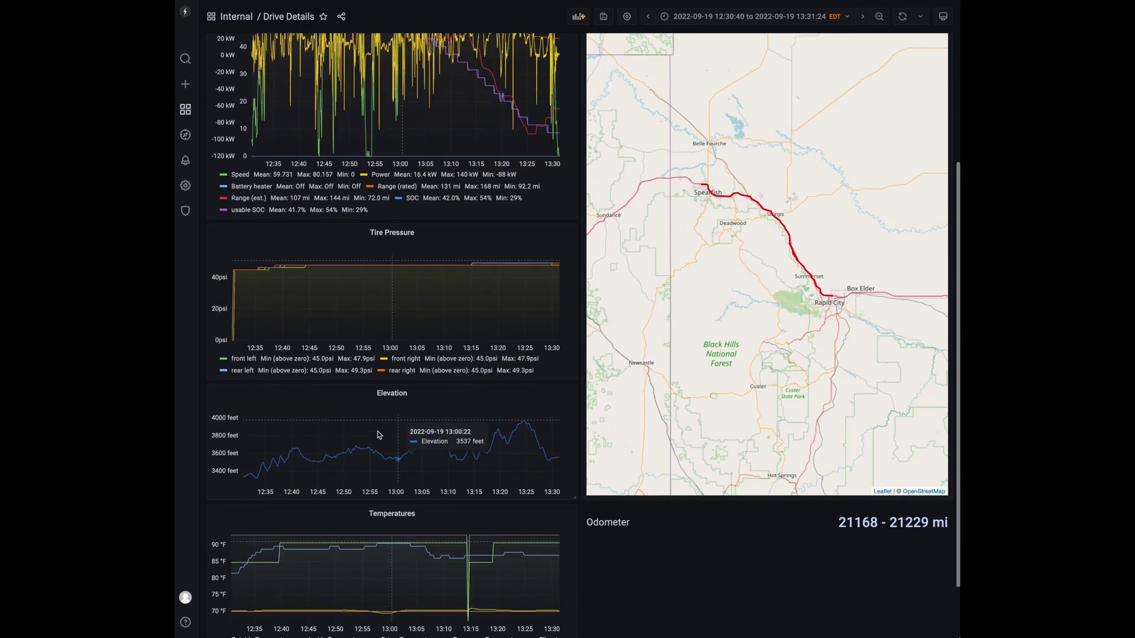
scroll(391, 449, "down", 2)
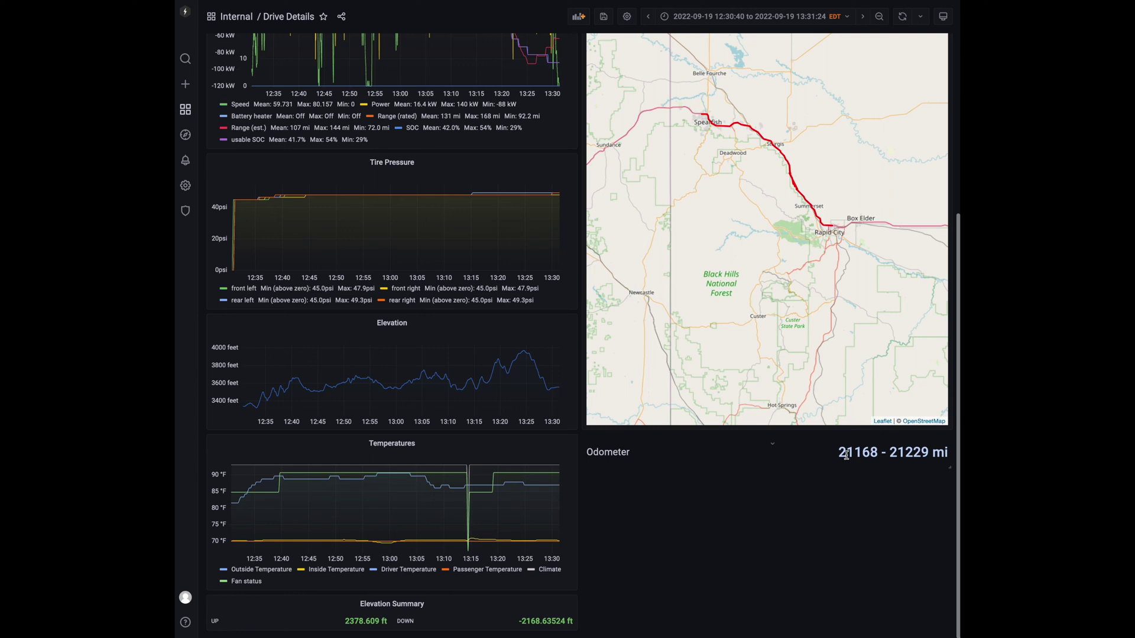
Highlight the drive's odometer range on the chart, then confirm leaving the page.
mouse_move(838, 454)
left_mouse_down()
mouse_move(925, 460)
mouse_move(591, 292)
left_mouse_up()
left_click_drag(509, 290, 555, 52)
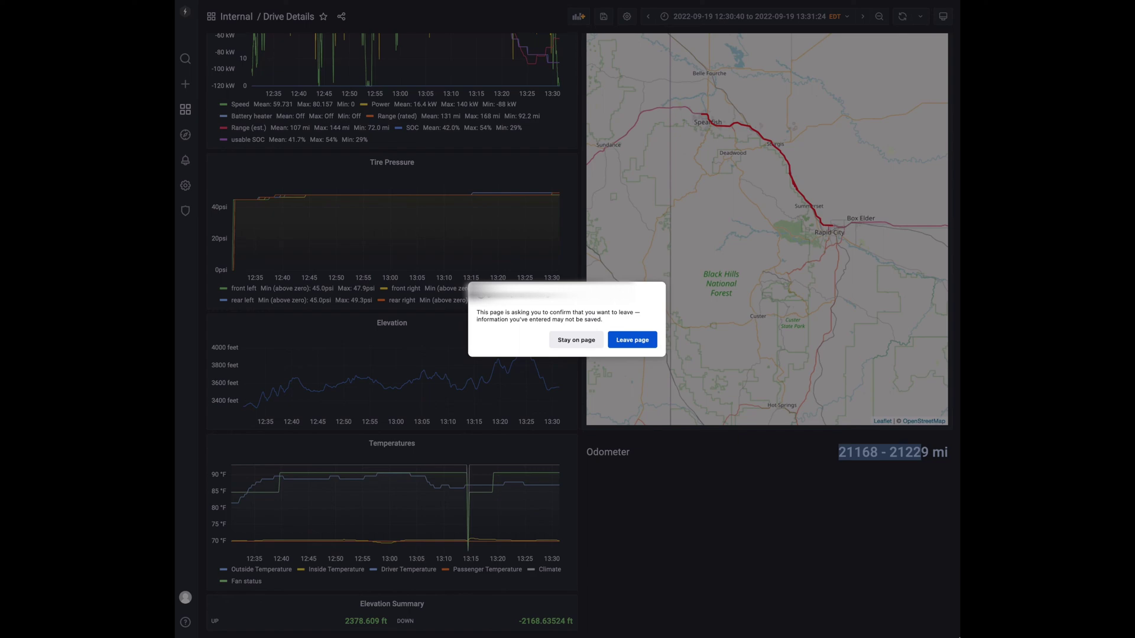
left_click(630, 340)
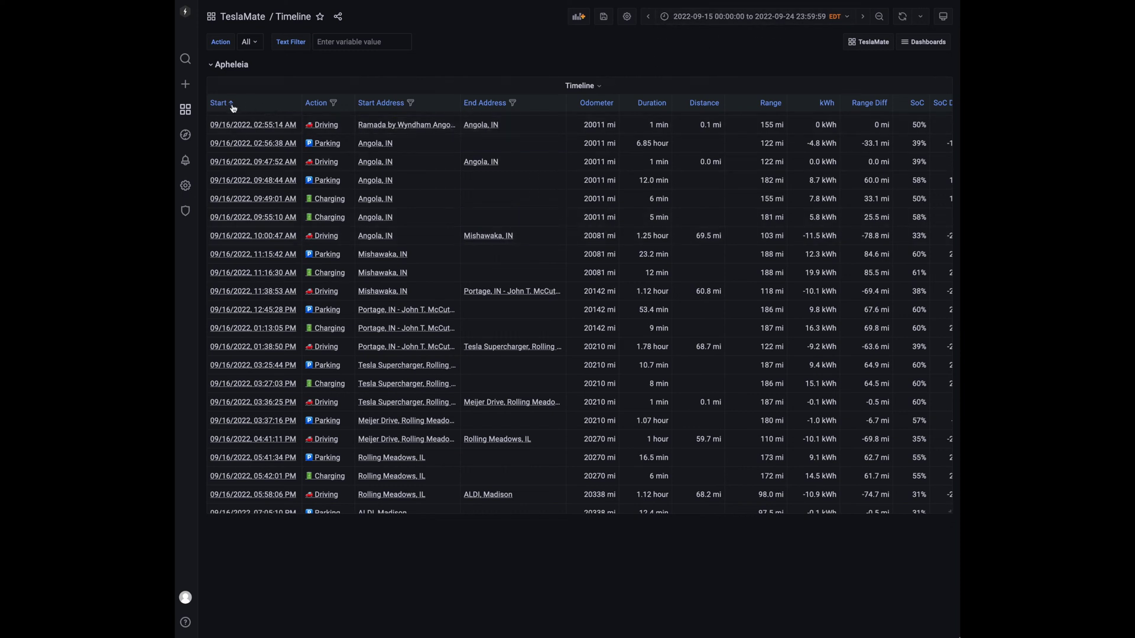
Scroll the Timeline table back to its first event, 09/15 at Home.
scroll(233, 107, "up", 5)
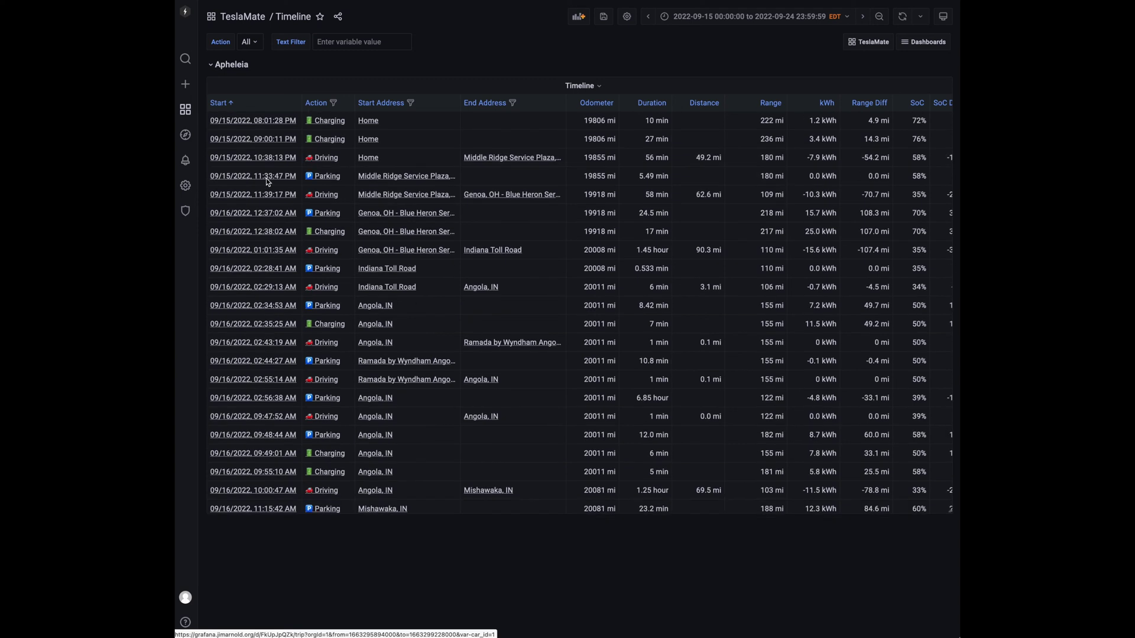
scroll(269, 184, "down", 3)
scroll(272, 183, "up", 3)
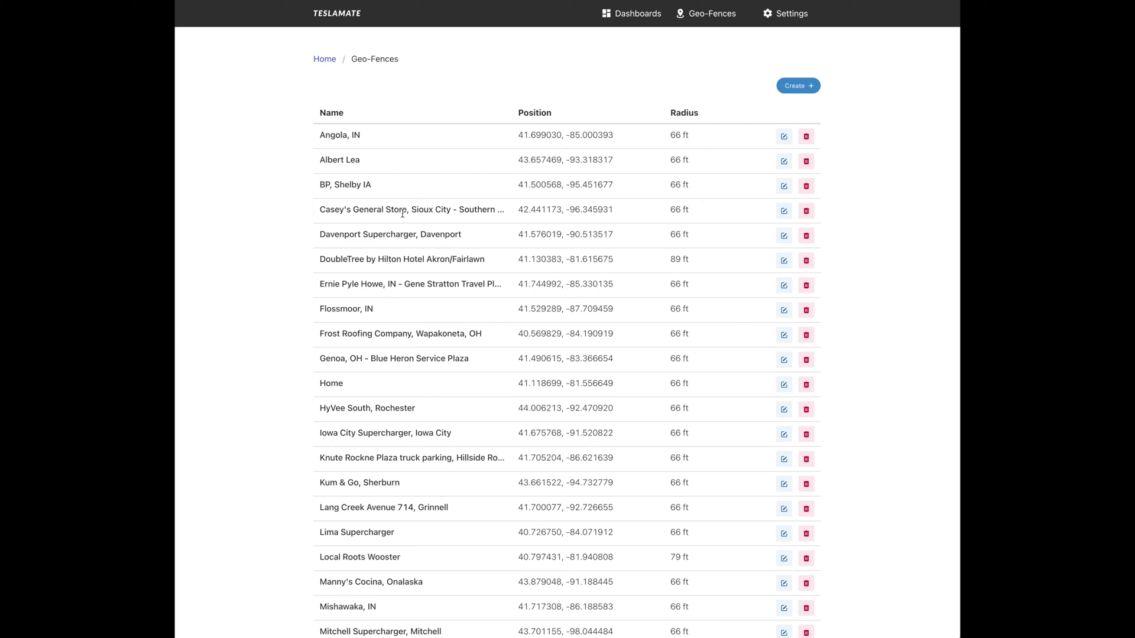
Check the Home geo-fence's 0.1200 per kWh cost, then return to the Geo-Fences list.
left_click(785, 384)
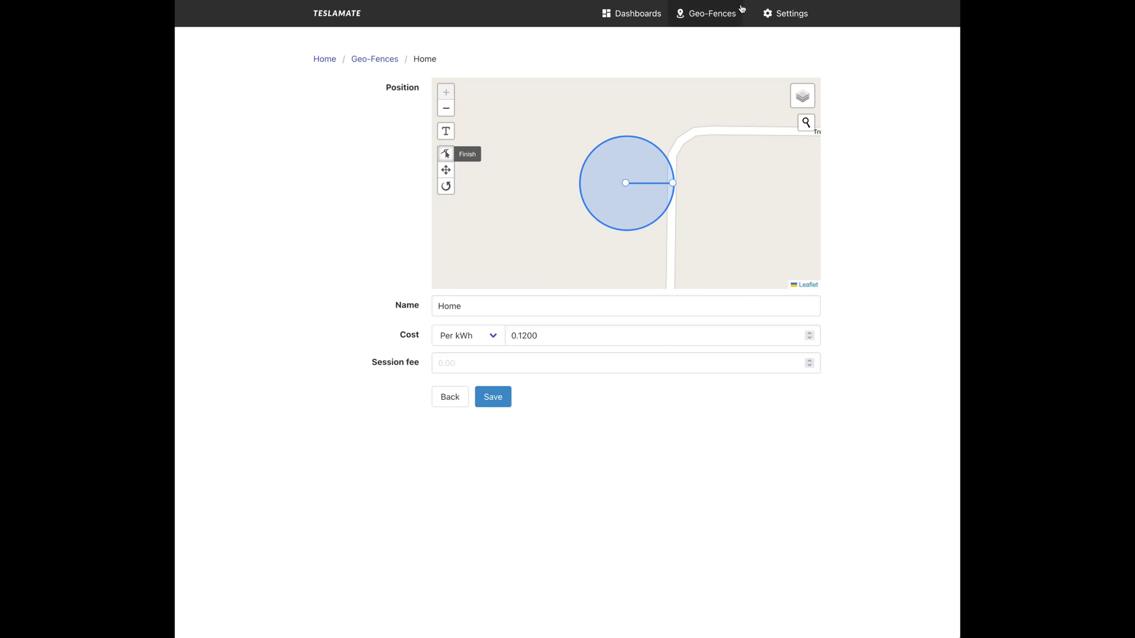
left_click(374, 58)
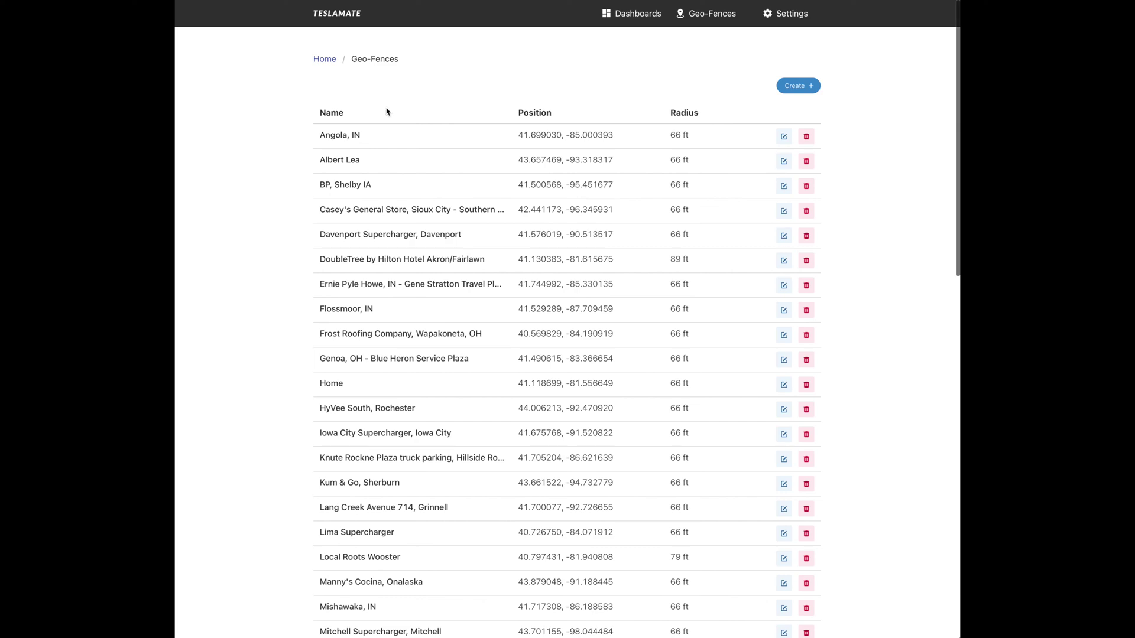
Edit the Mitchell Supercharger geo-fence and keep its cost unit as Per kWh at 0.4100.
scroll(408, 355, "down", 2)
scroll(412, 339, "down", 3)
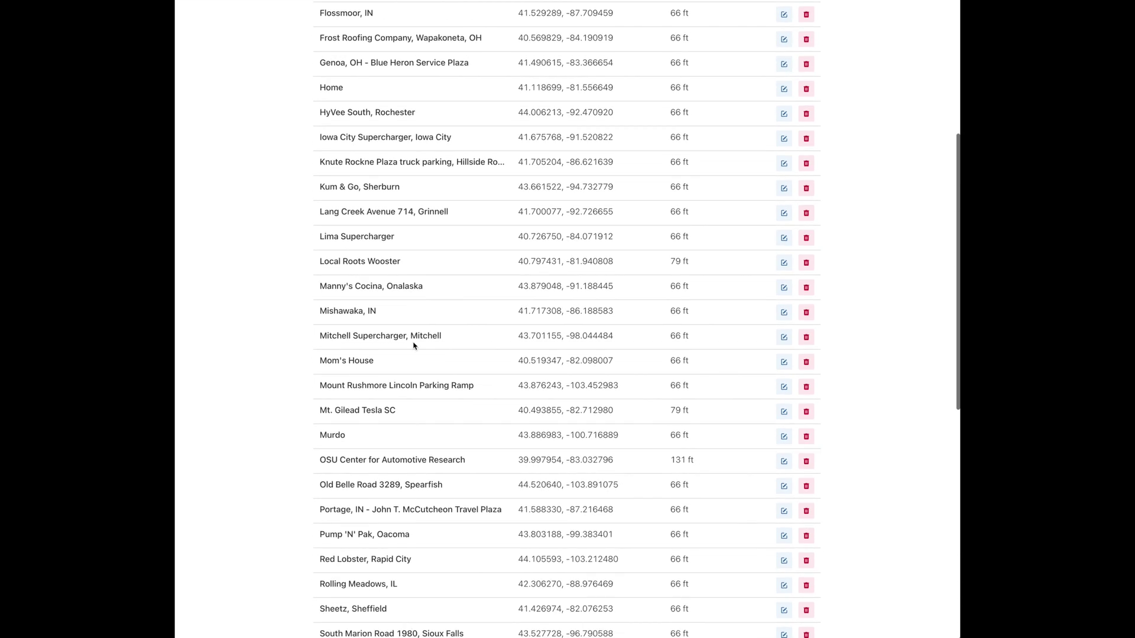
left_click(784, 338)
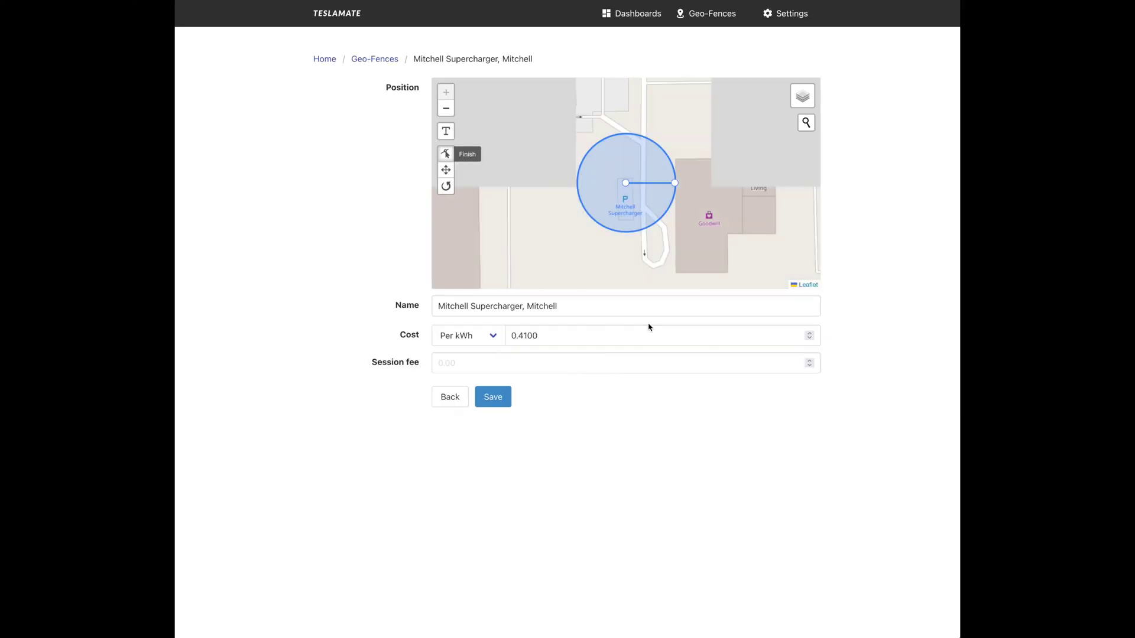
left_click(495, 337)
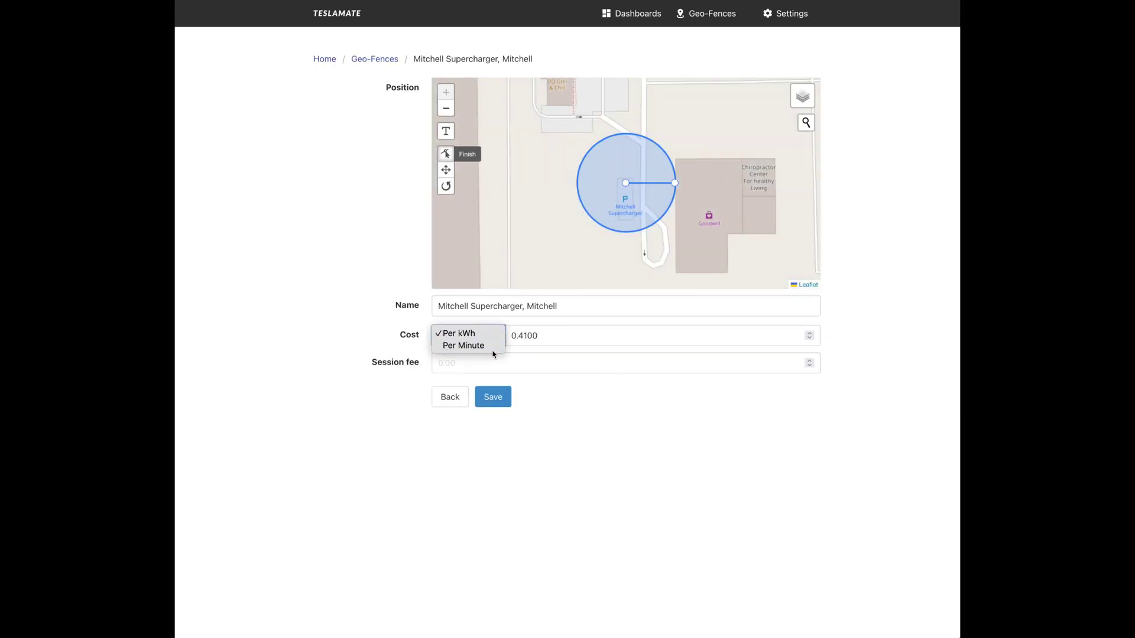
left_click(572, 305)
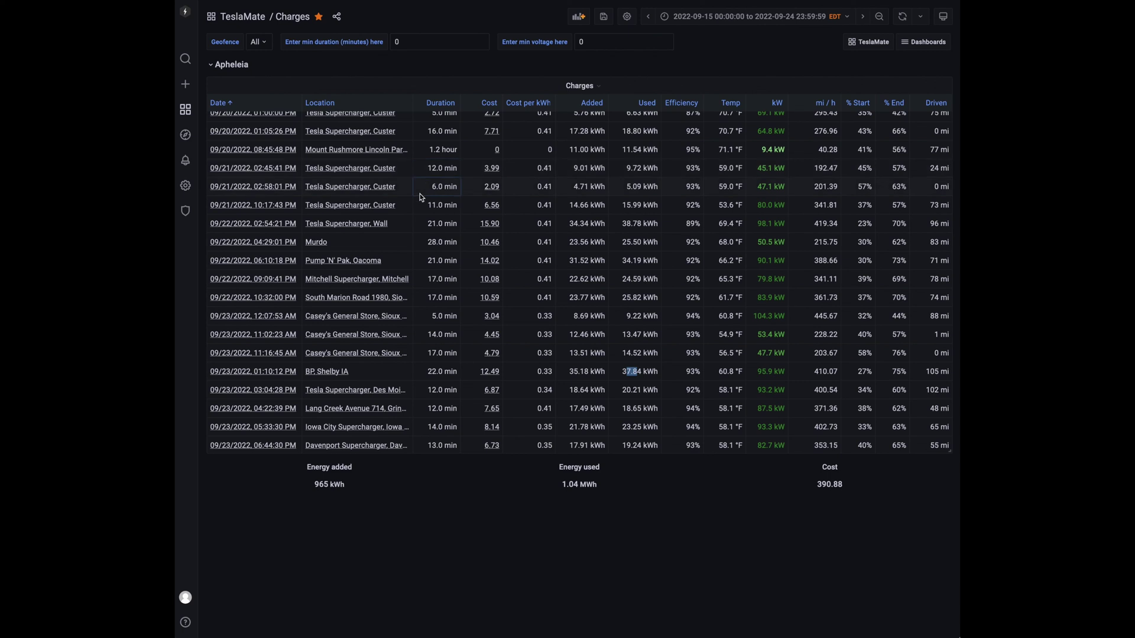
Open the Tesla Supercharger, Custer geo-fence in a new tab to review its 0.4100 per kWh cost.
left_click_drag(404, 211, 306, 213)
right_click(354, 209)
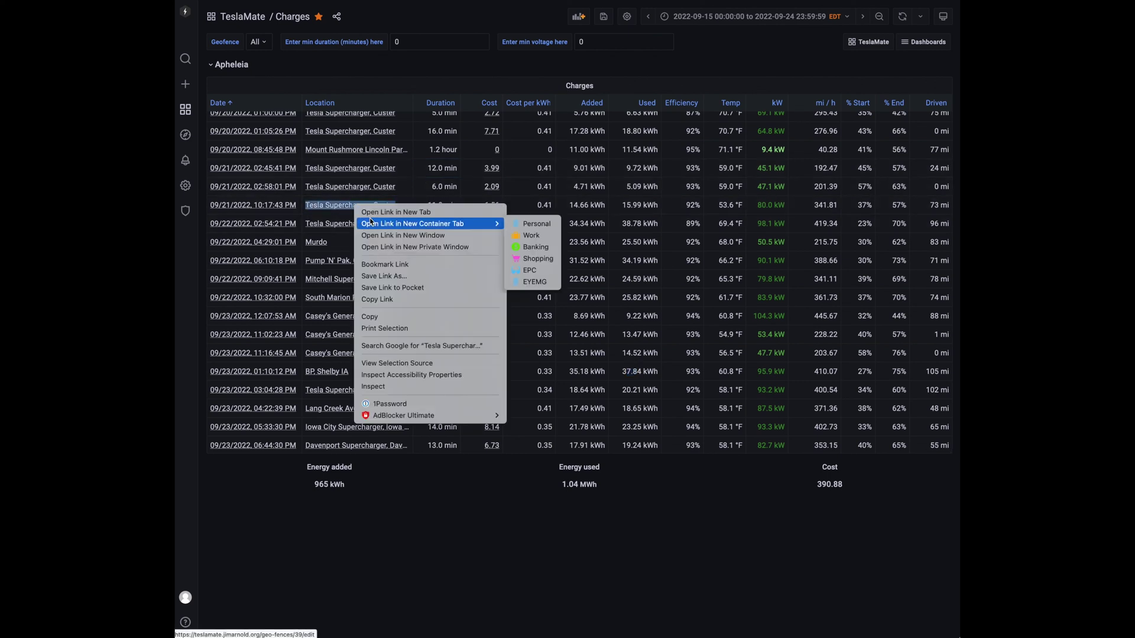
left_click(379, 211)
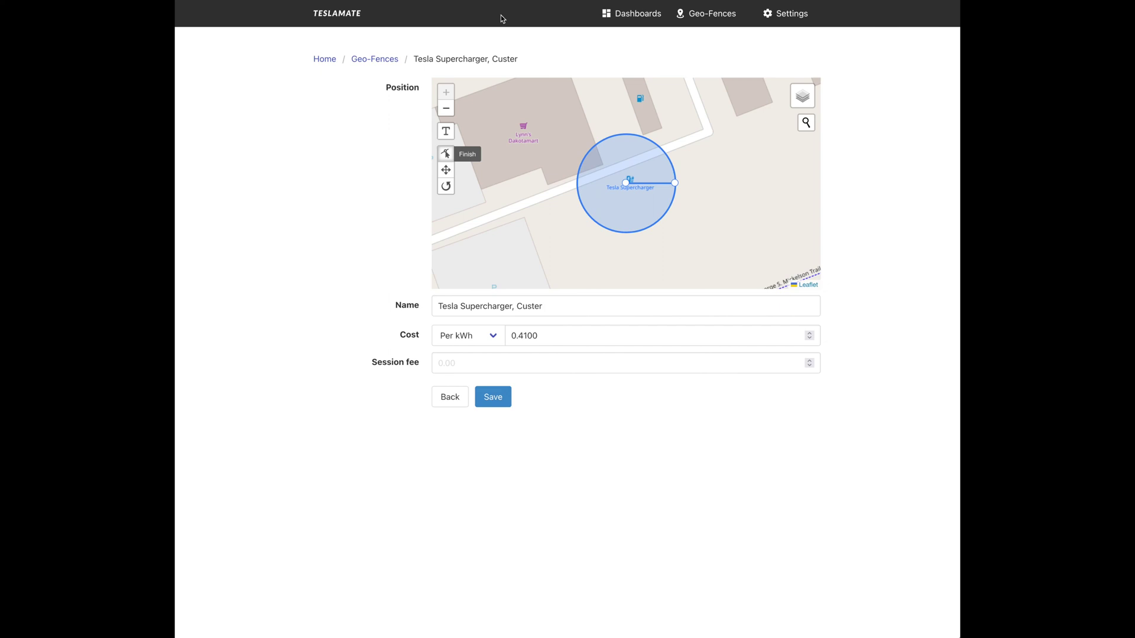
left_click(334, 15)
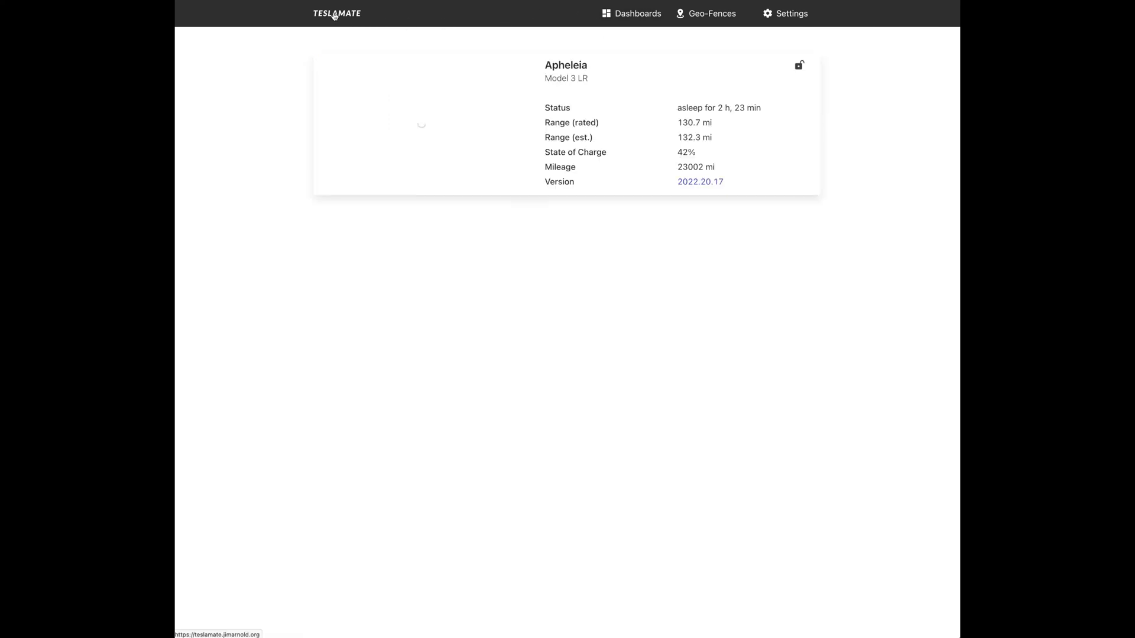